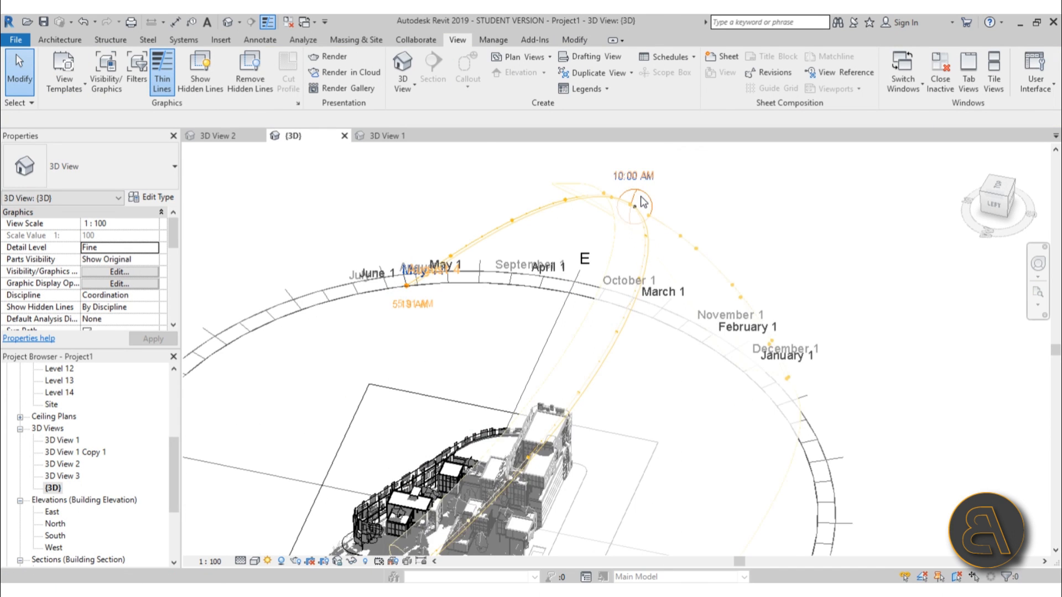
Move the sun along the 3D view's sun path to try different dates, including March 10 at 10:00 AM
{"action": "scroll", "coordinate": [636, 198], "scroll_direction": "down", "scroll_amount": 2}
{"action": "left_click_drag", "start_coordinate": [643, 202], "coordinate": [675, 255]}
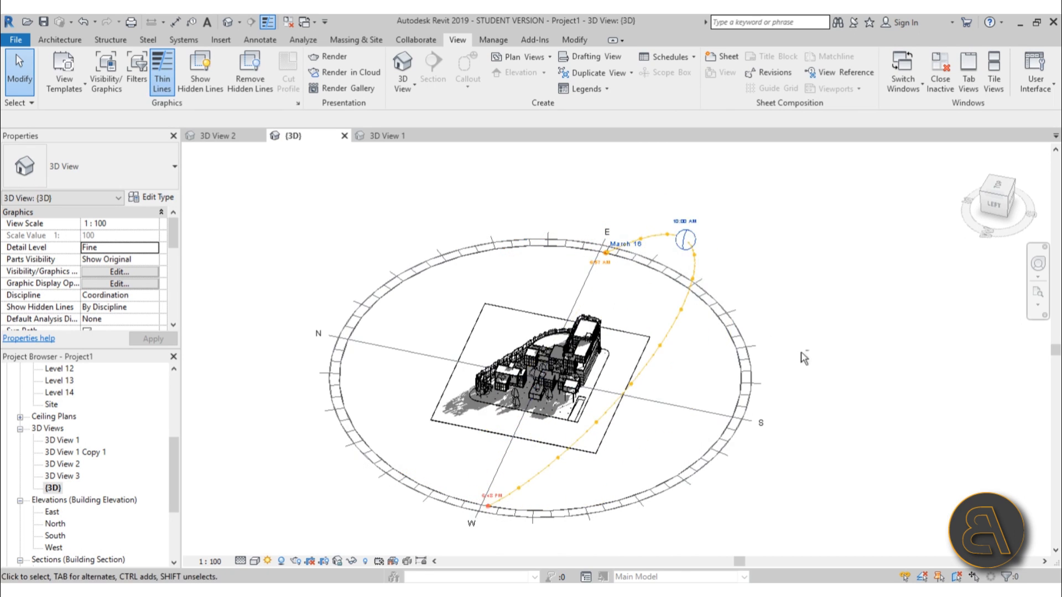
{"action": "middle_click_drag", "start_coordinate": [676, 256], "coordinate": [711, 316], "text": "shift"}
{"action": "left_click_drag", "start_coordinate": [712, 316], "coordinate": [633, 348]}
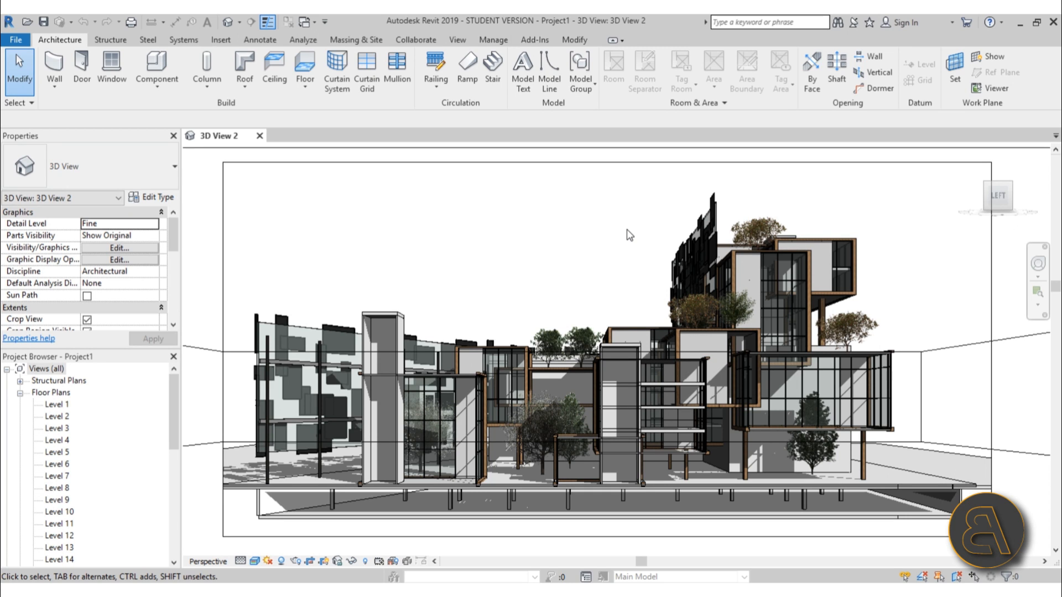
Open the Rendering settings for 3D View 2 and place the dialog over the middle of the drawing area
{"action": "left_click", "coordinate": [457, 40]}
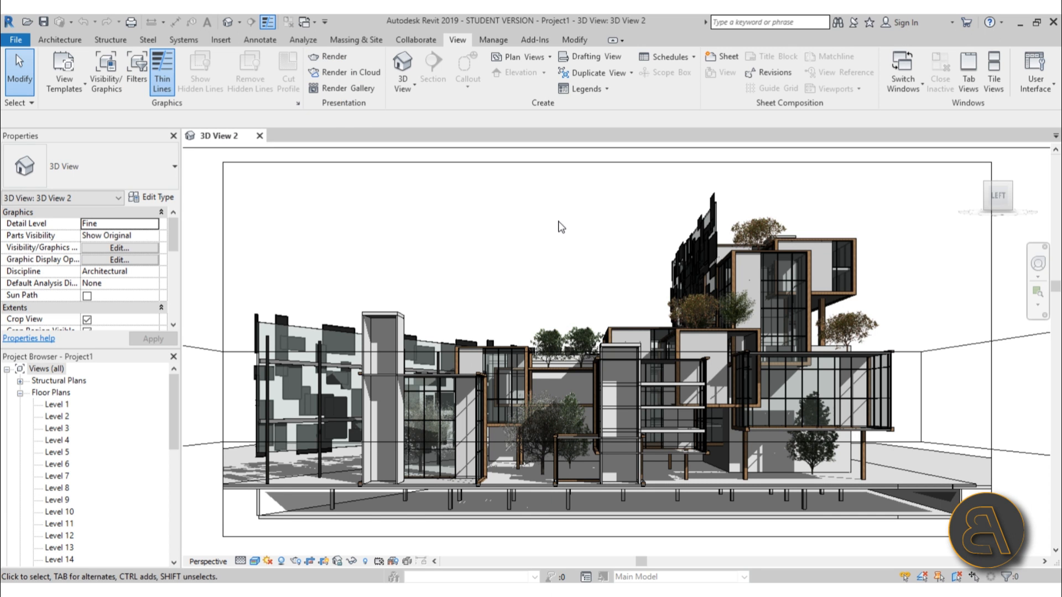
{"action": "key", "text": "r"}
{"action": "key", "text": "r"}
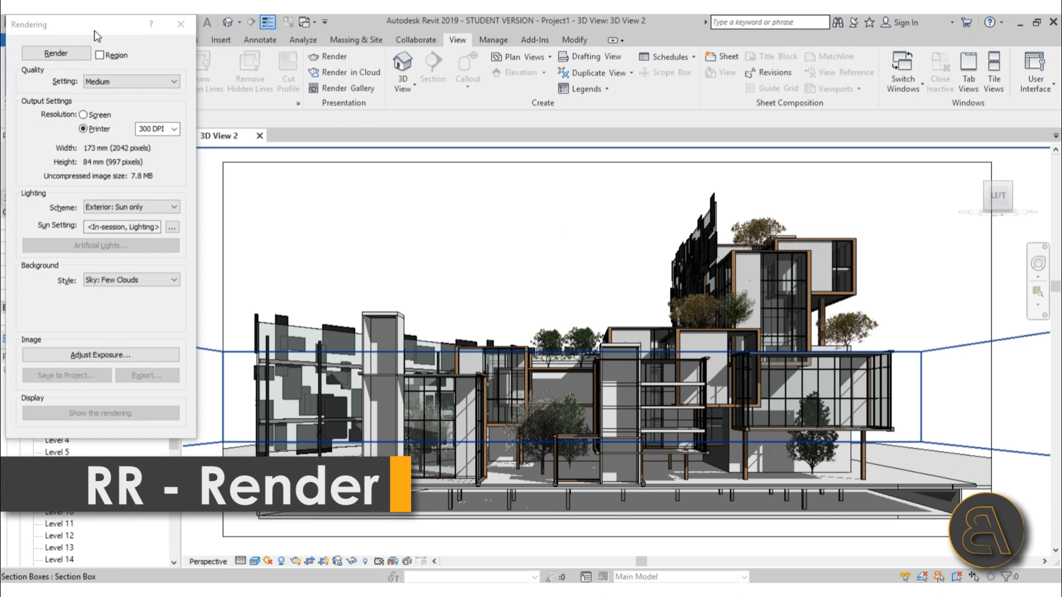
{"action": "left_click_drag", "start_coordinate": [95, 33], "coordinate": [513, 111]}
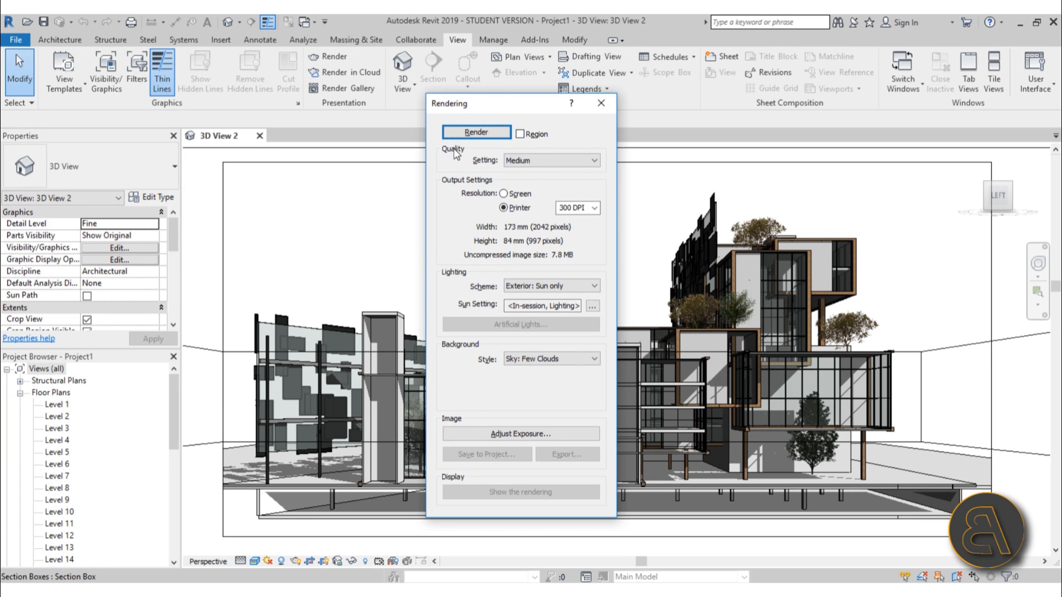
Look through the render quality presets and set the output resolution to Screen
{"action": "left_click", "coordinate": [551, 159]}
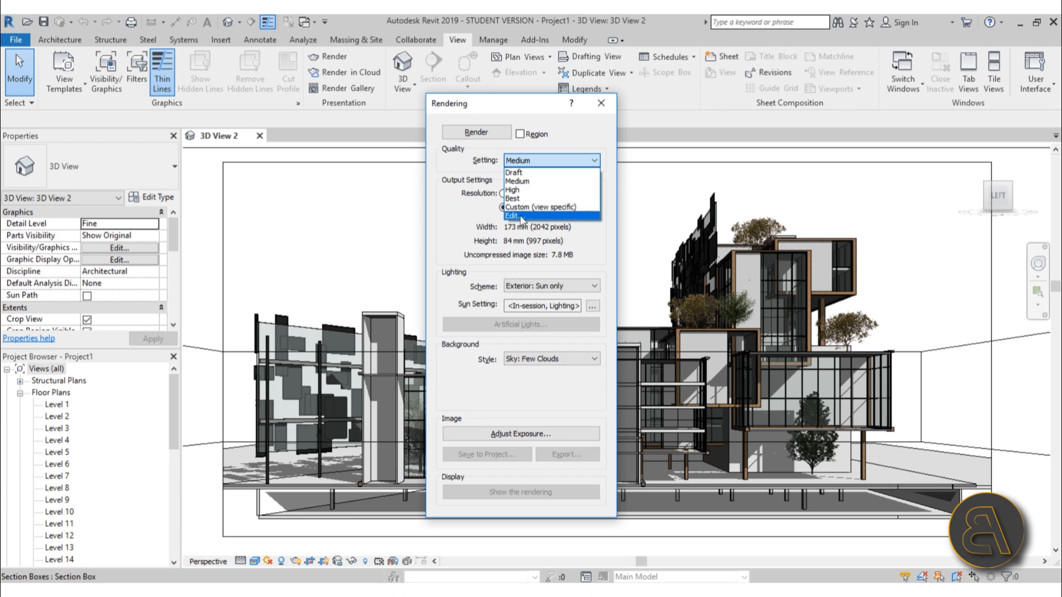
{"action": "left_click", "coordinate": [570, 138]}
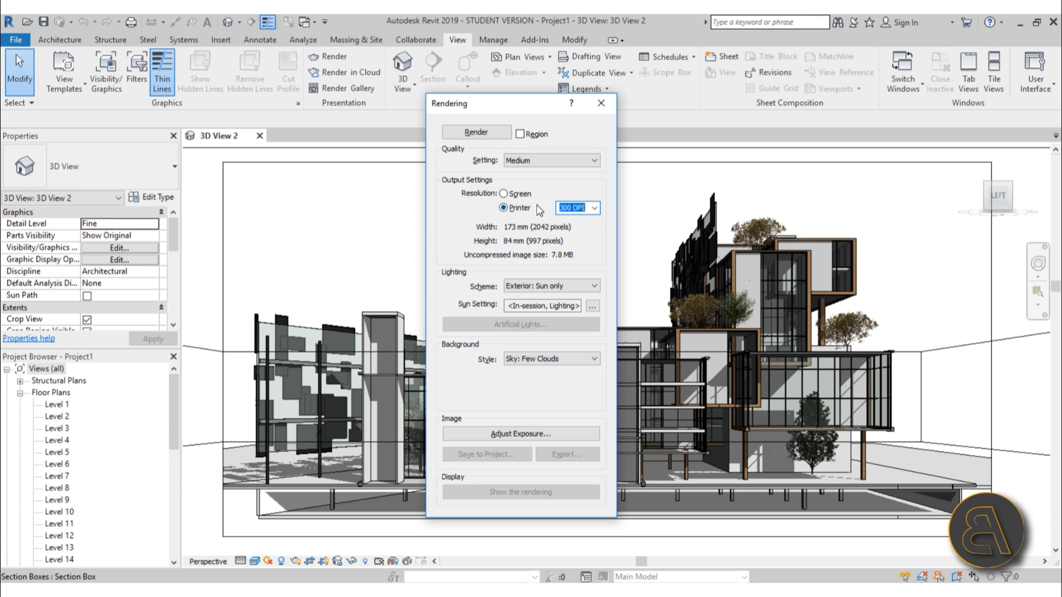
{"action": "left_click", "coordinate": [516, 194]}
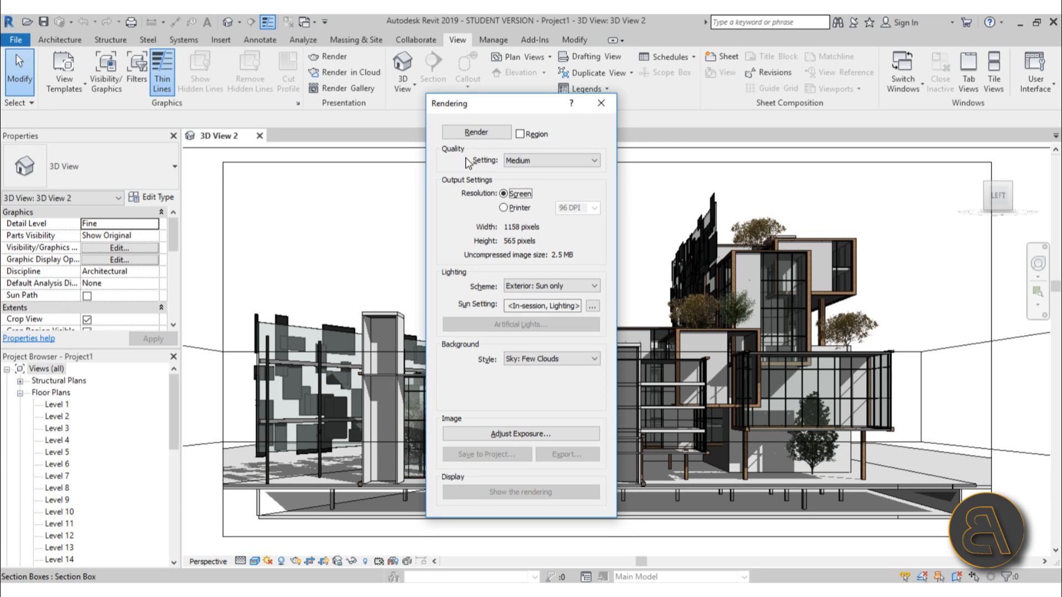
Open the rendering quality settings for editing and compare the Draft and Medium presets
{"action": "left_click", "coordinate": [530, 157]}
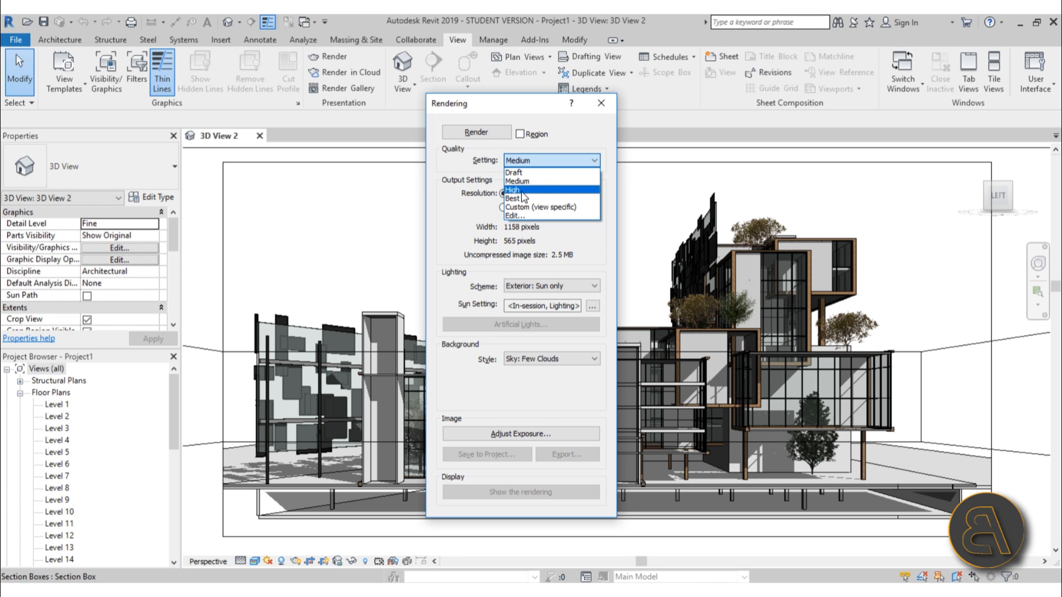
{"action": "left_click", "coordinate": [522, 216]}
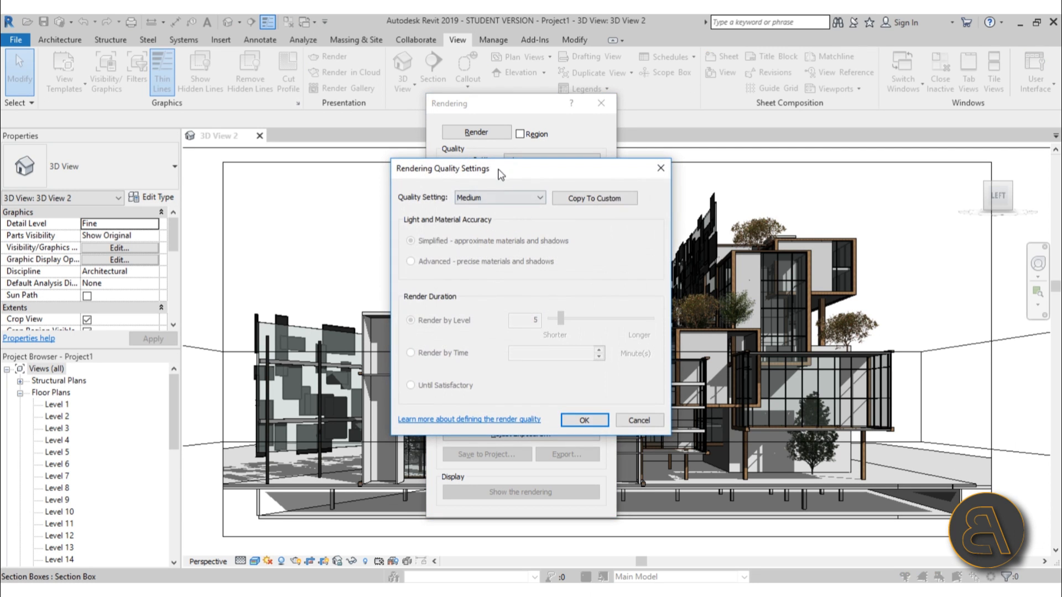
{"action": "left_click_drag", "start_coordinate": [523, 177], "coordinate": [500, 200]}
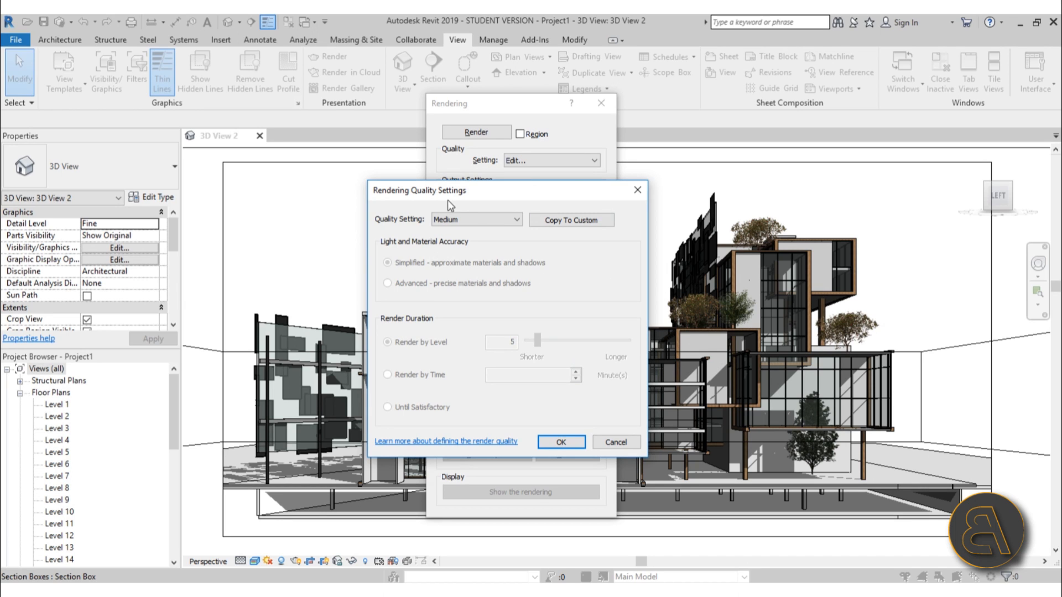
{"action": "left_click", "coordinate": [464, 219]}
{"action": "left_click", "coordinate": [445, 231]}
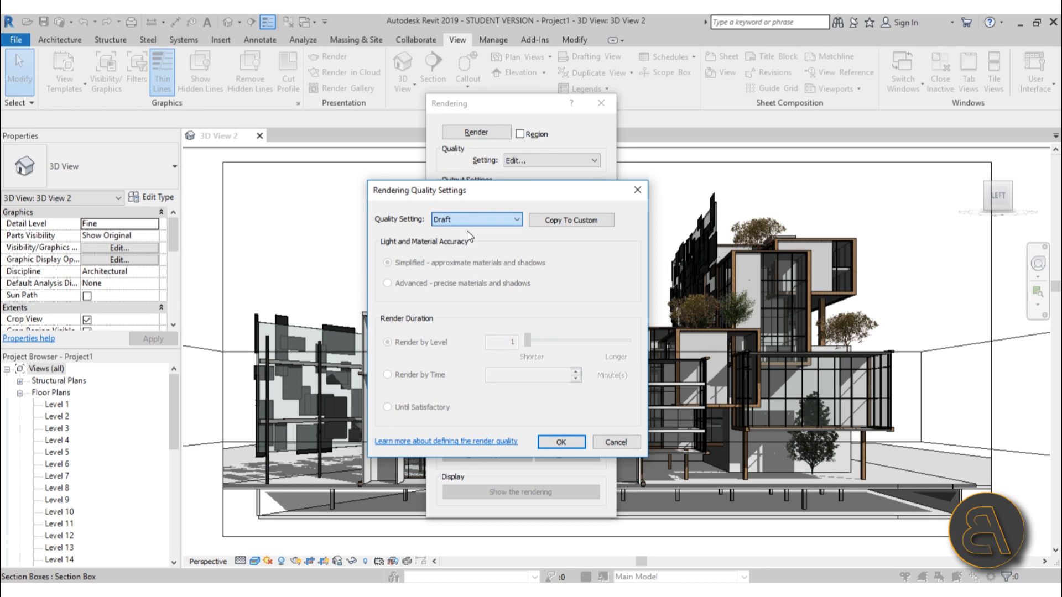
{"action": "left_click", "coordinate": [509, 220]}
{"action": "left_click", "coordinate": [465, 241]}
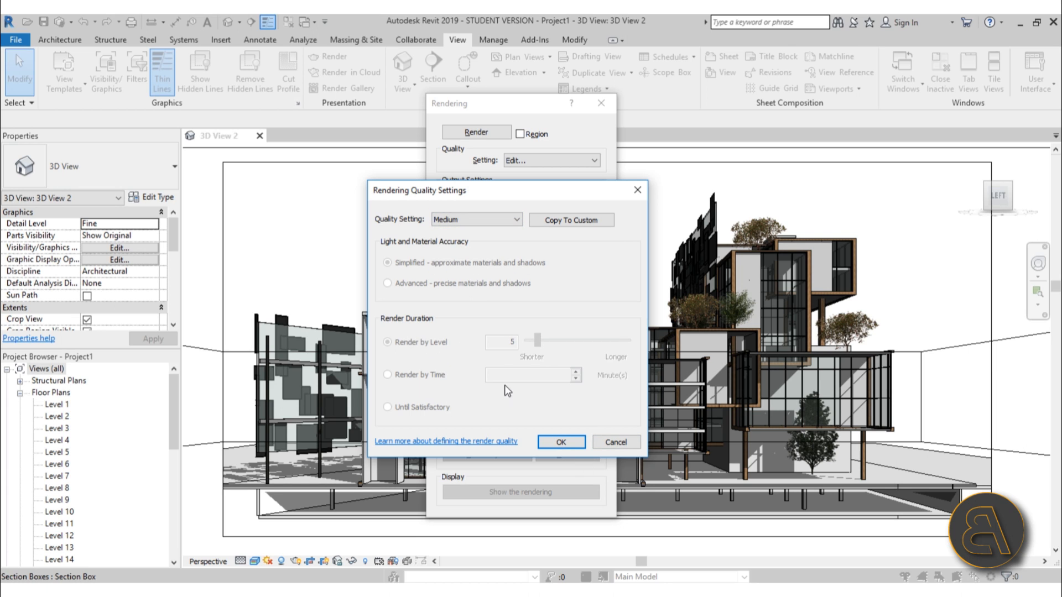
Try the Custom (view specific) quality with Advanced accuracy and the Render by Time and Until Satisfactory durations, then dismiss the quality settings
{"action": "left_click", "coordinate": [482, 221]}
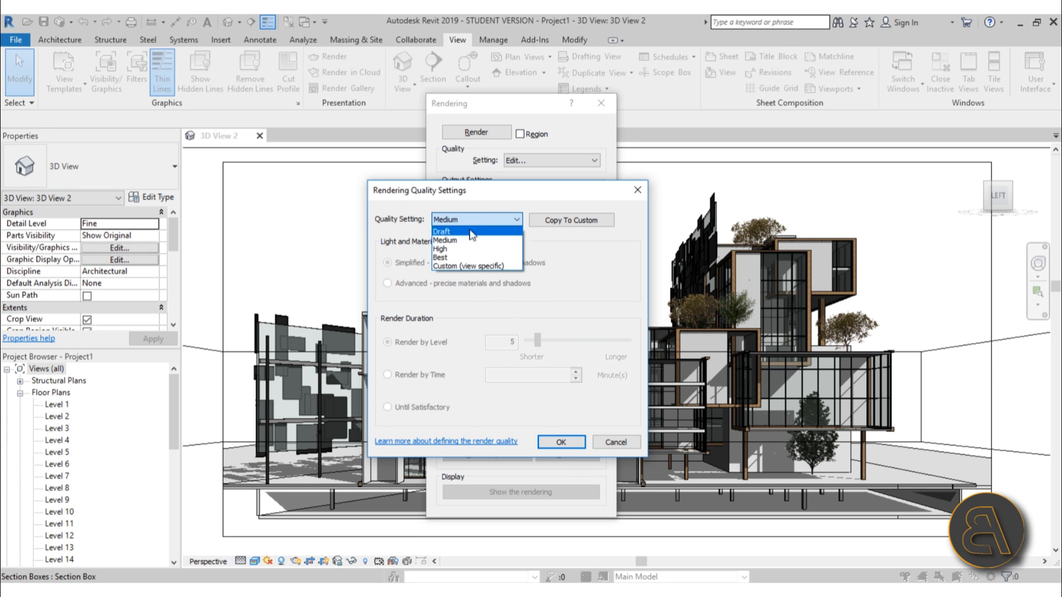
{"action": "left_click", "coordinate": [458, 268]}
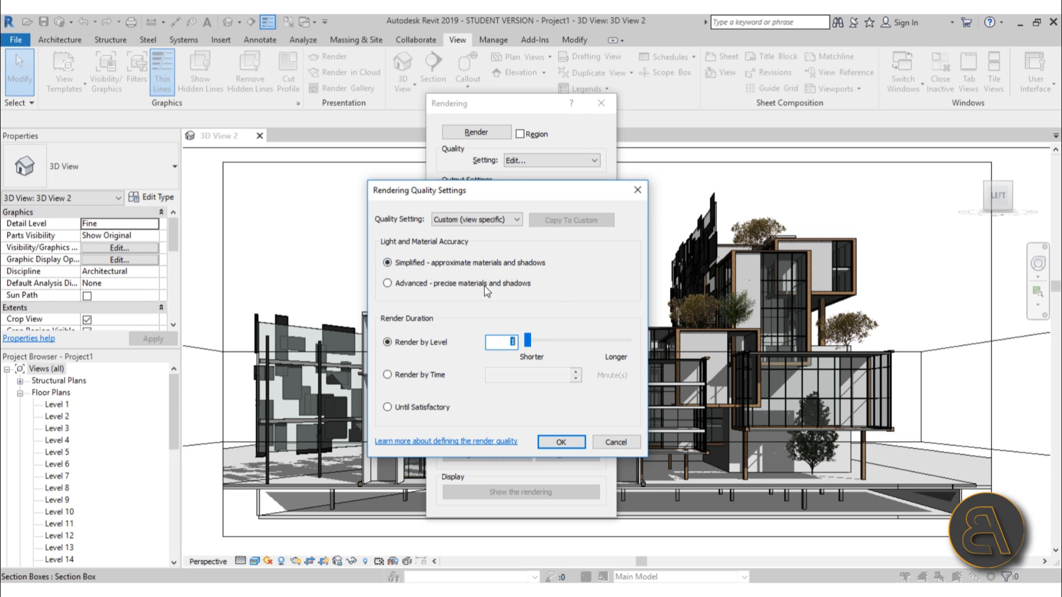
{"action": "left_click", "coordinate": [387, 282]}
{"action": "mouse_move", "coordinate": [529, 348]}
{"action": "left_mouse_down"}
{"action": "mouse_move", "coordinate": [624, 344]}
{"action": "mouse_move", "coordinate": [520, 343]}
{"action": "left_mouse_up"}
{"action": "left_click", "coordinate": [435, 376]}
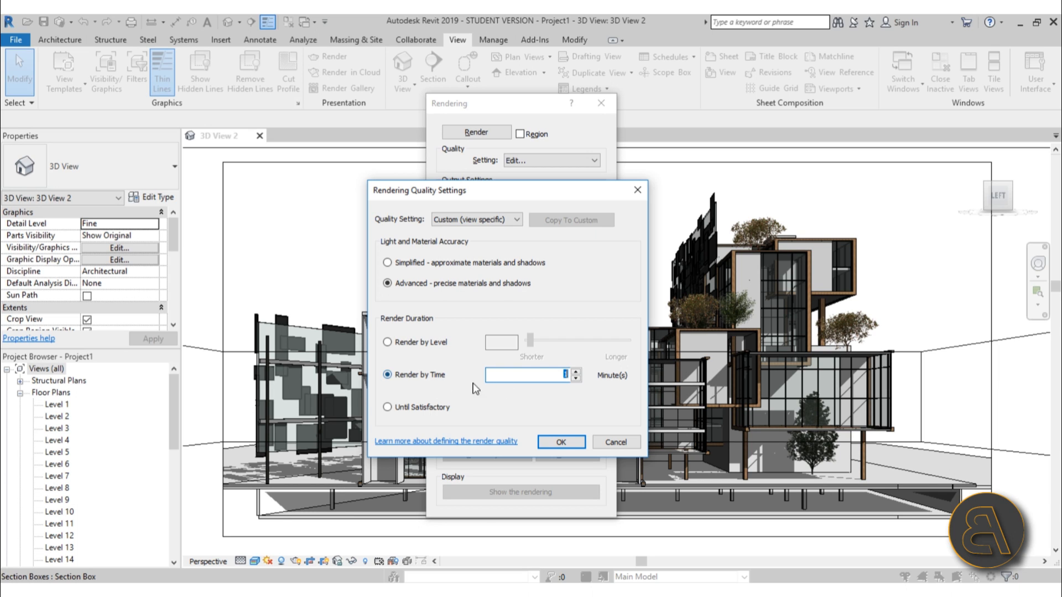
{"action": "left_click", "coordinate": [442, 409]}
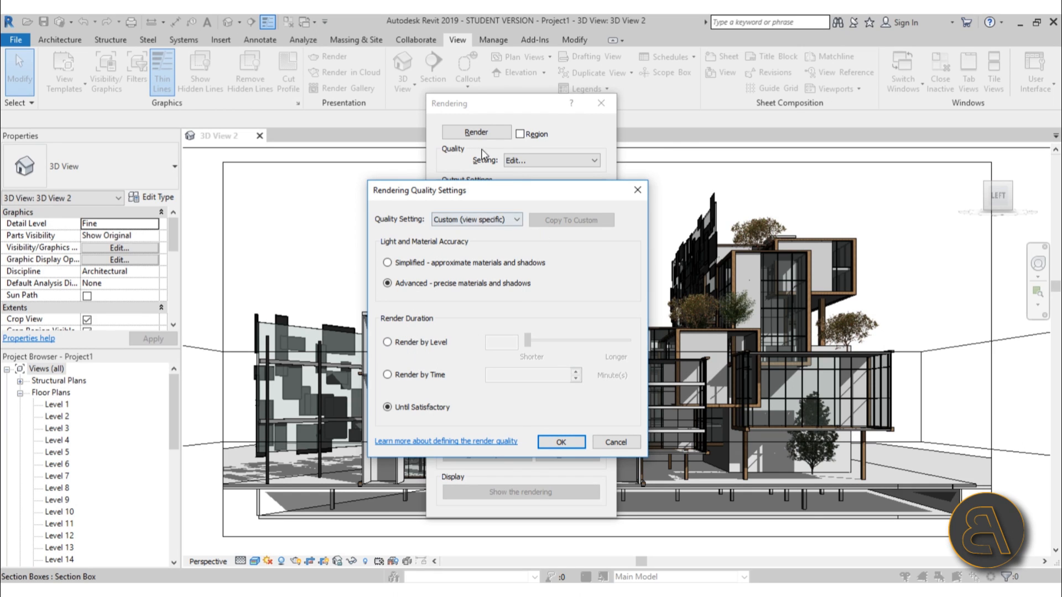
{"action": "left_click", "coordinate": [637, 191]}
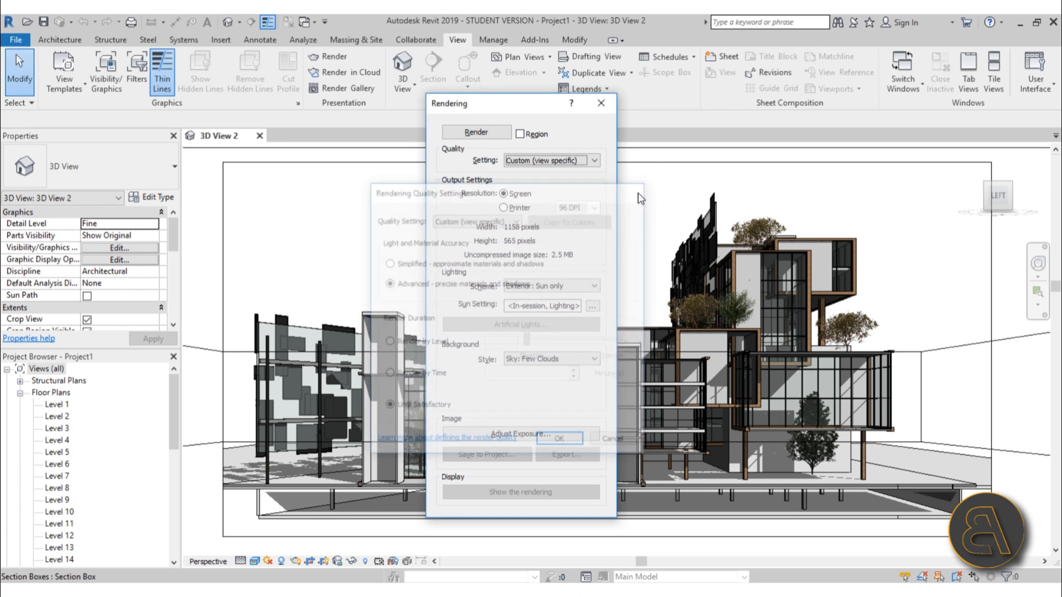
Set the render quality to High
{"action": "left_click", "coordinate": [538, 161]}
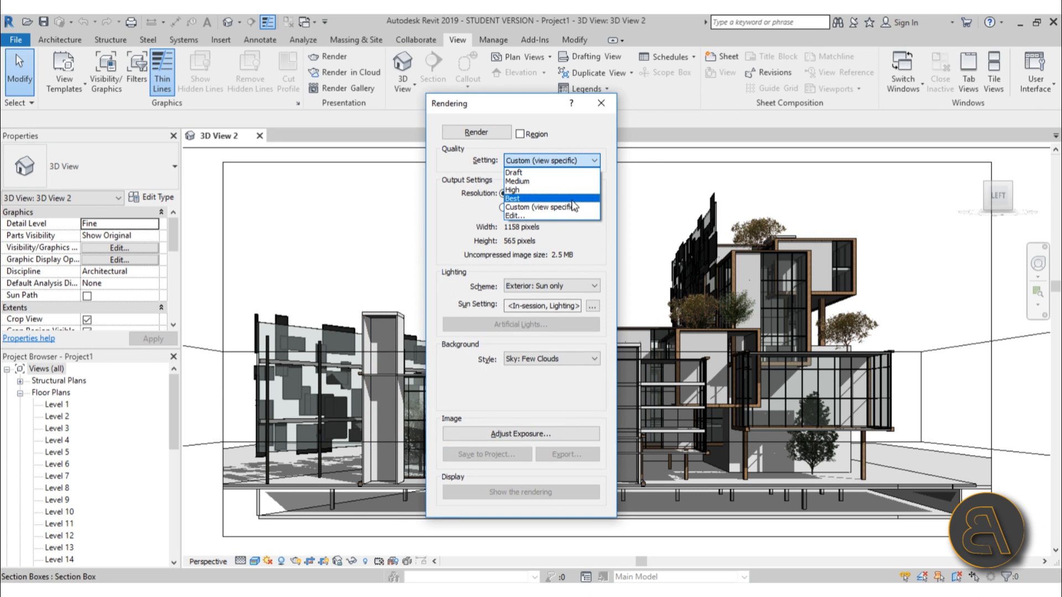
{"action": "left_click", "coordinate": [530, 184]}
{"action": "left_click", "coordinate": [537, 164]}
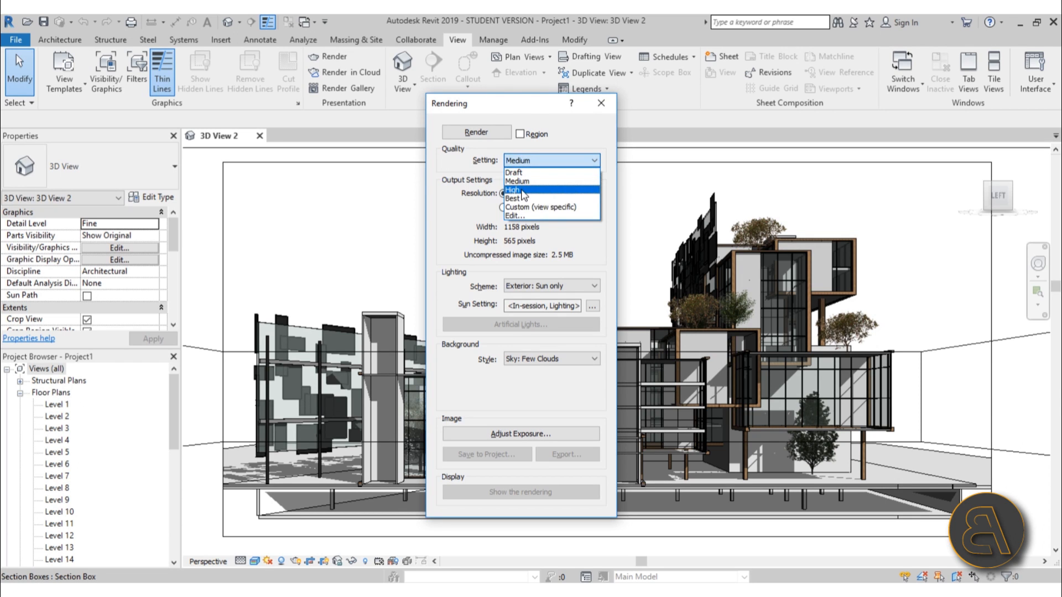
{"action": "left_click", "coordinate": [528, 190]}
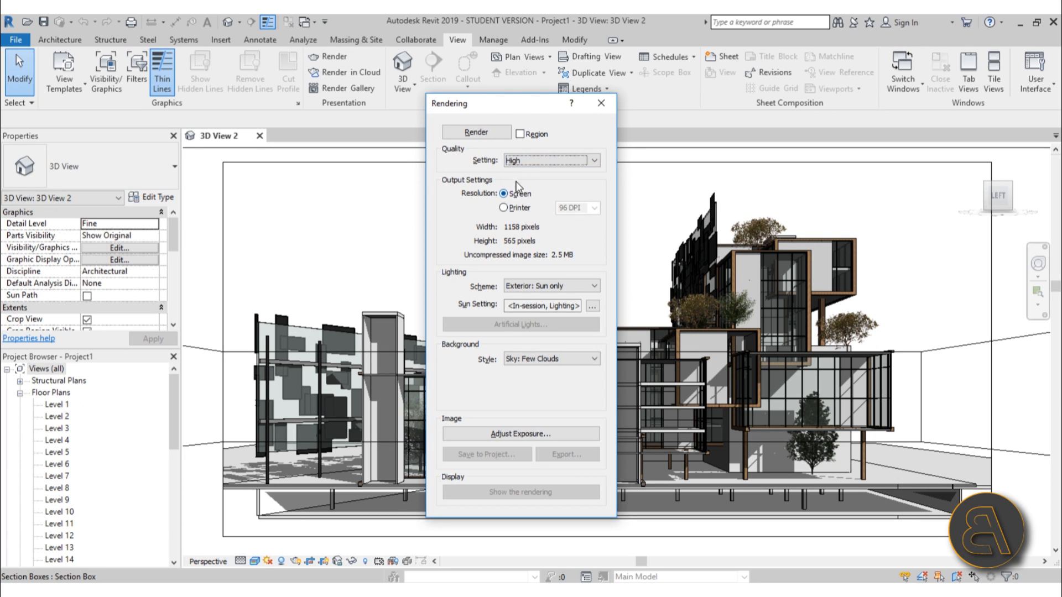
{"action": "left_click", "coordinate": [523, 164]}
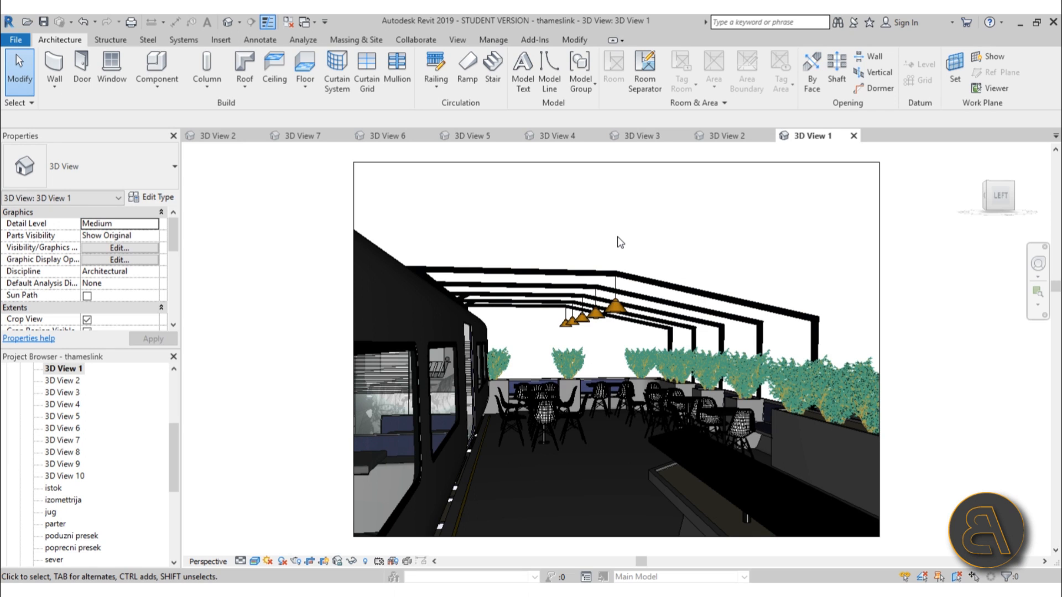
Open the family of the nearest pendant lamp in the terrace view for editing
{"action": "left_click", "coordinate": [618, 309]}
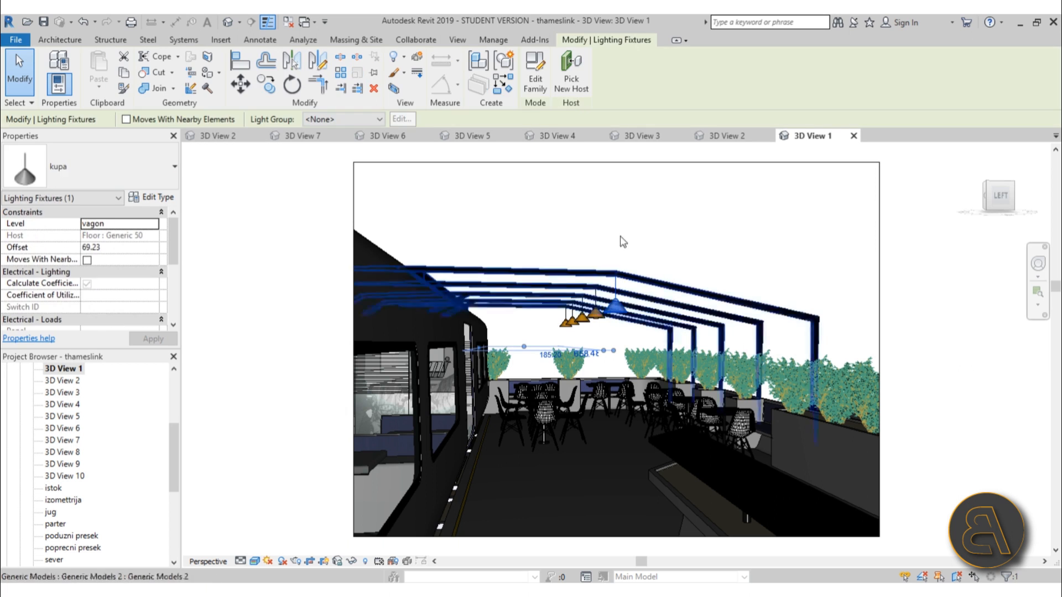
{"action": "left_click", "coordinate": [533, 85]}
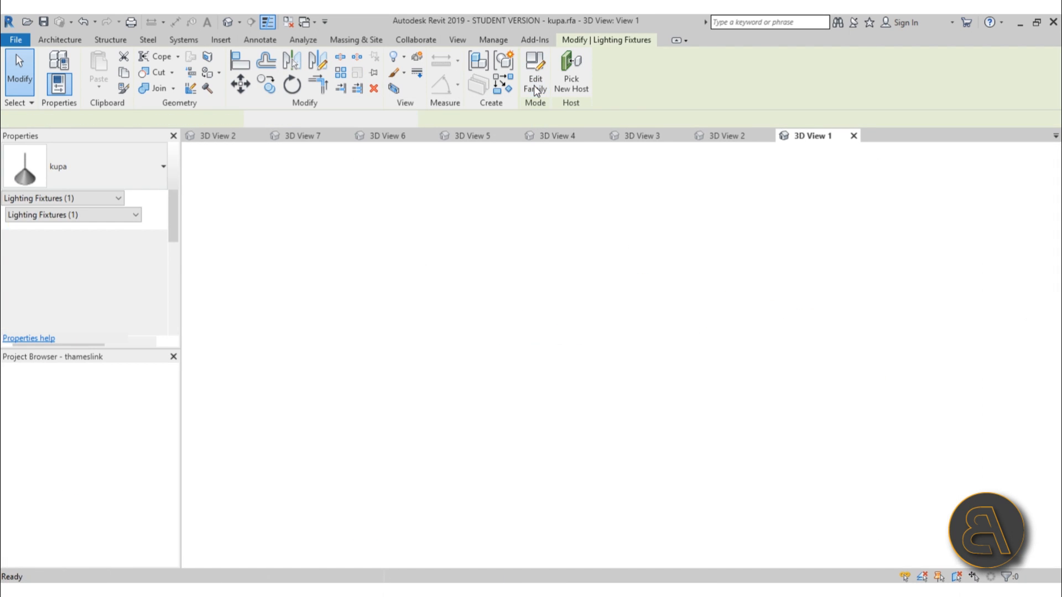
{"action": "left_click", "coordinate": [733, 381]}
{"action": "key", "text": "Escape"}
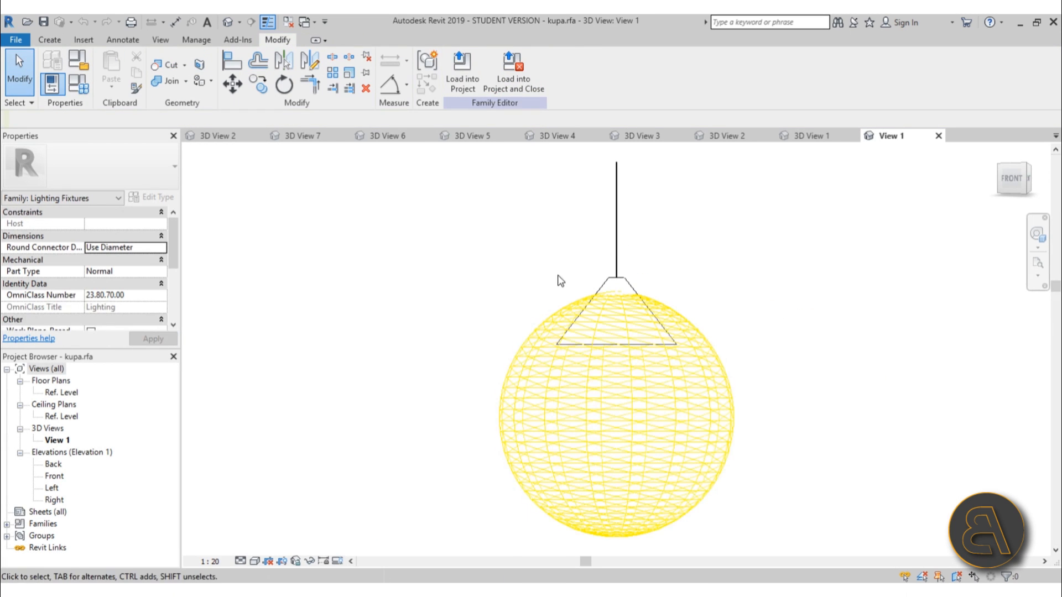
Examine the Initial Color and Initial Intensity settings in the lamp family's type parameters
{"action": "left_click", "coordinate": [83, 91]}
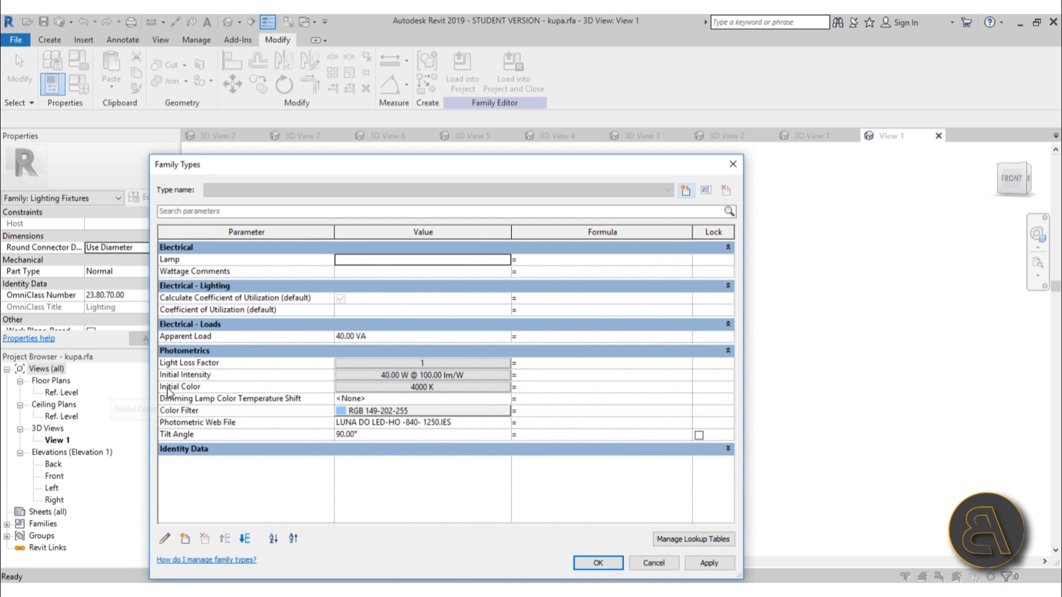
{"action": "left_click", "coordinate": [475, 388]}
{"action": "left_click", "coordinate": [474, 385]}
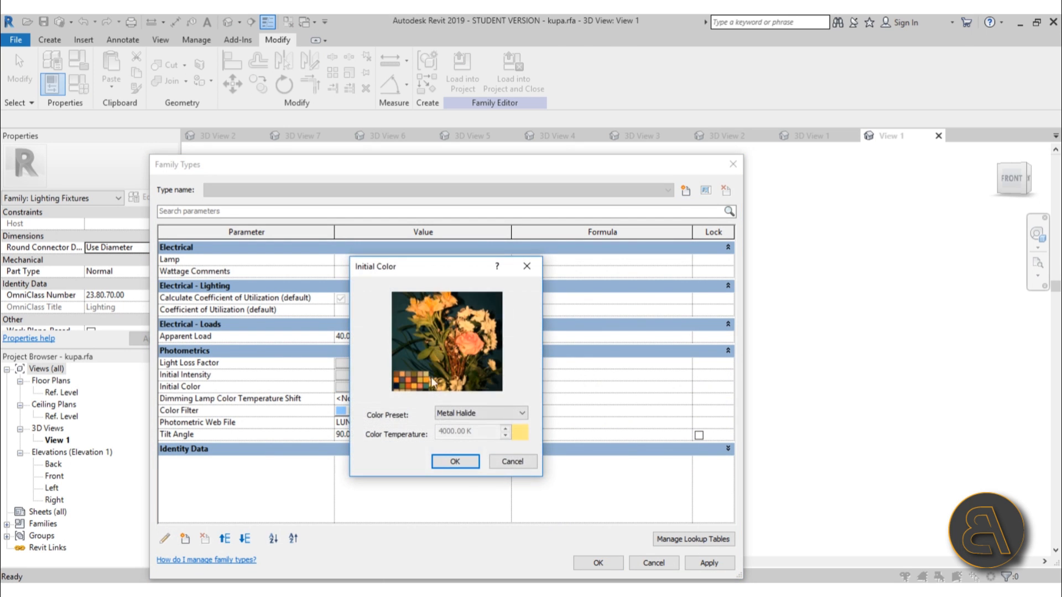
{"action": "left_click", "coordinate": [464, 462]}
{"action": "left_click", "coordinate": [424, 387]}
{"action": "left_click", "coordinate": [452, 462]}
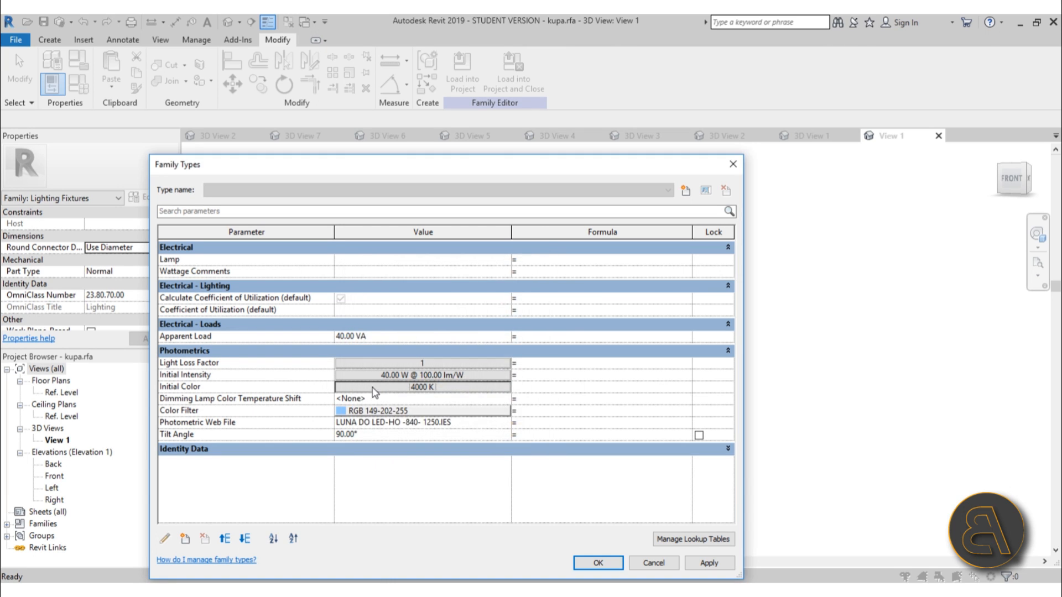
{"action": "left_click", "coordinate": [375, 376]}
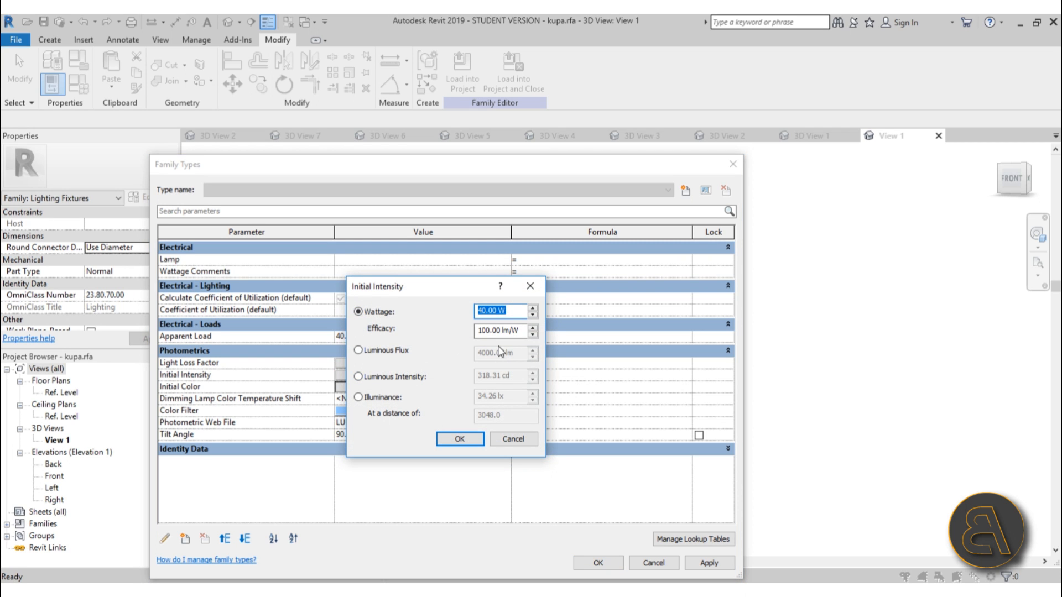
{"action": "left_click", "coordinate": [458, 440]}
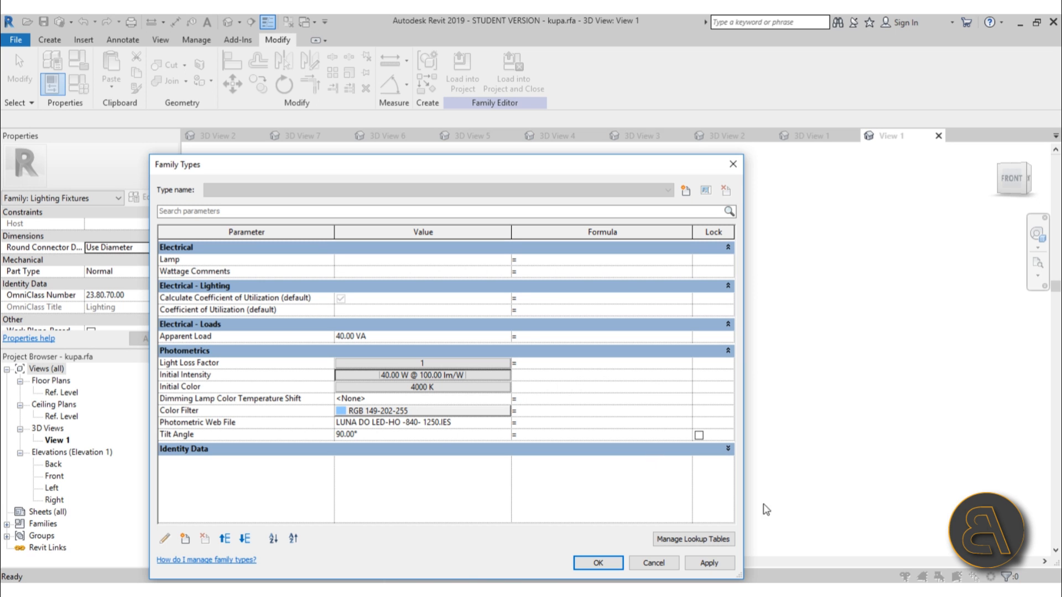
{"action": "left_click", "coordinate": [609, 563]}
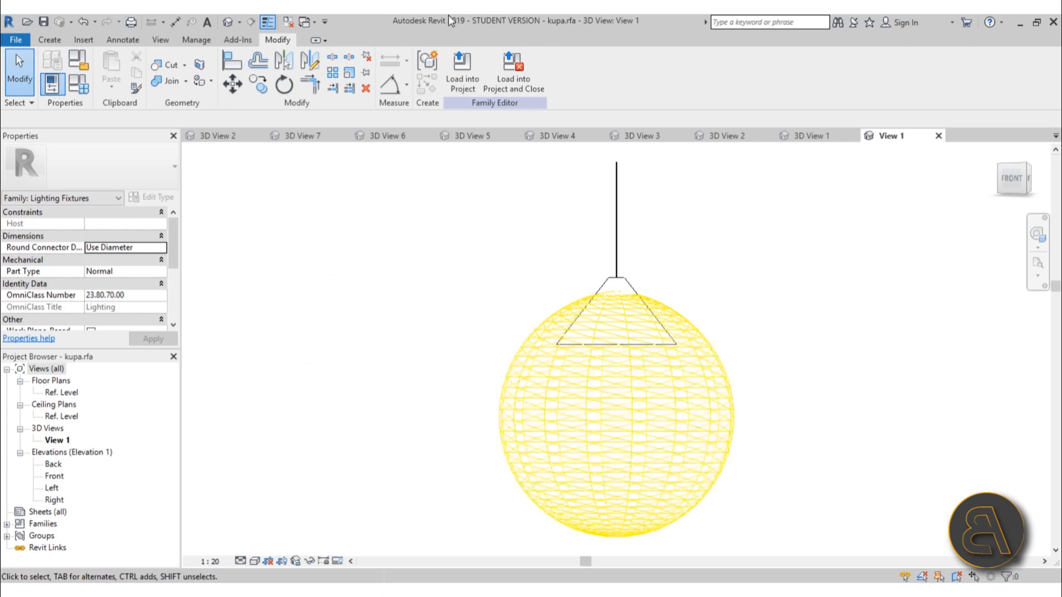
Try to load the kupa lamp family into the thameslink project without saving it, then cancel the overwrite
{"action": "left_click", "coordinate": [500, 82]}
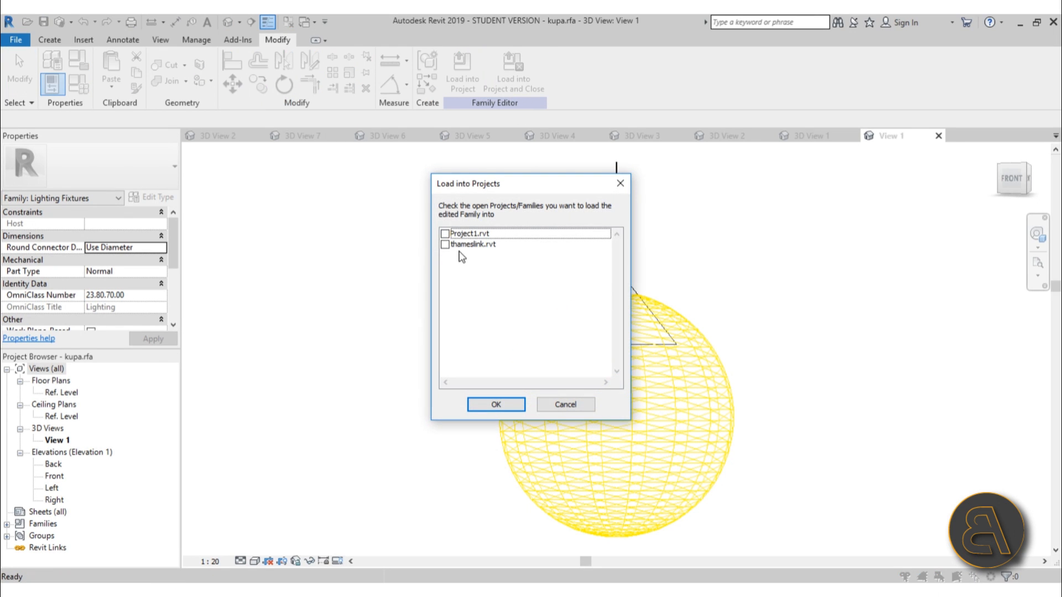
{"action": "left_click", "coordinate": [445, 234]}
{"action": "left_click", "coordinate": [445, 244]}
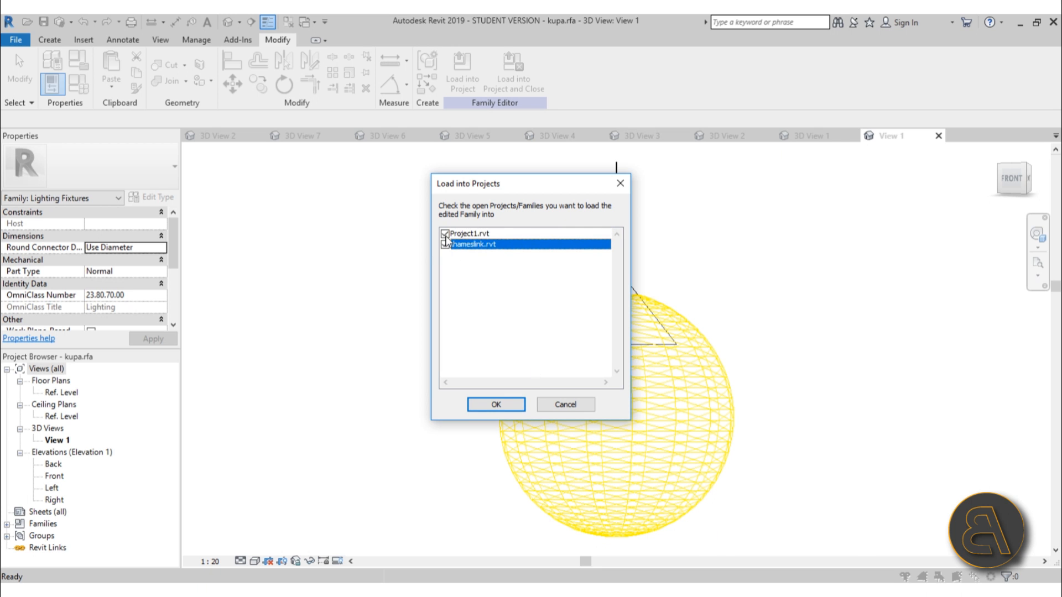
{"action": "left_click", "coordinate": [497, 404]}
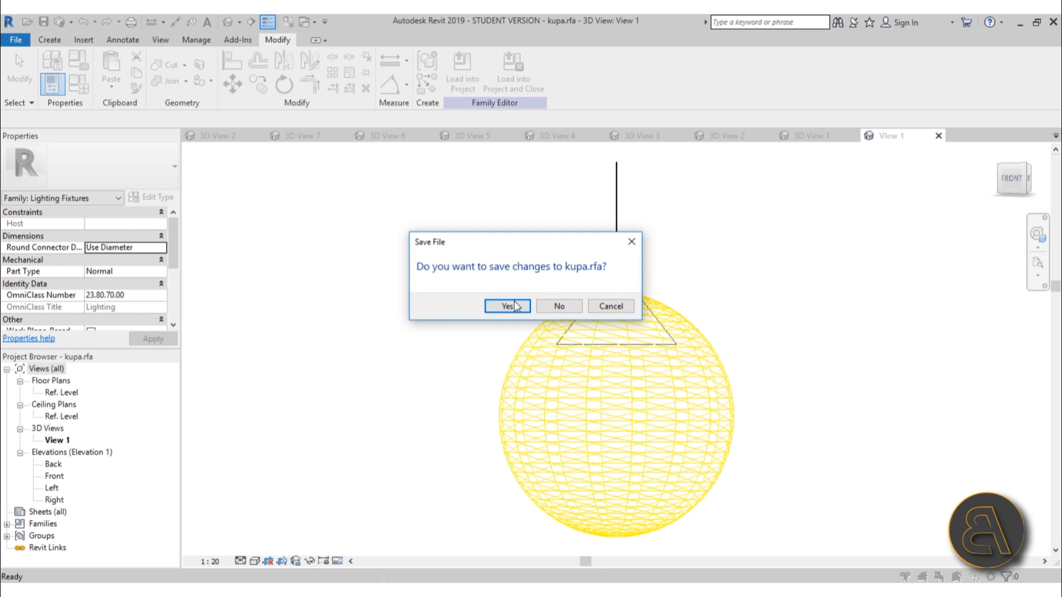
{"action": "left_click", "coordinate": [557, 307]}
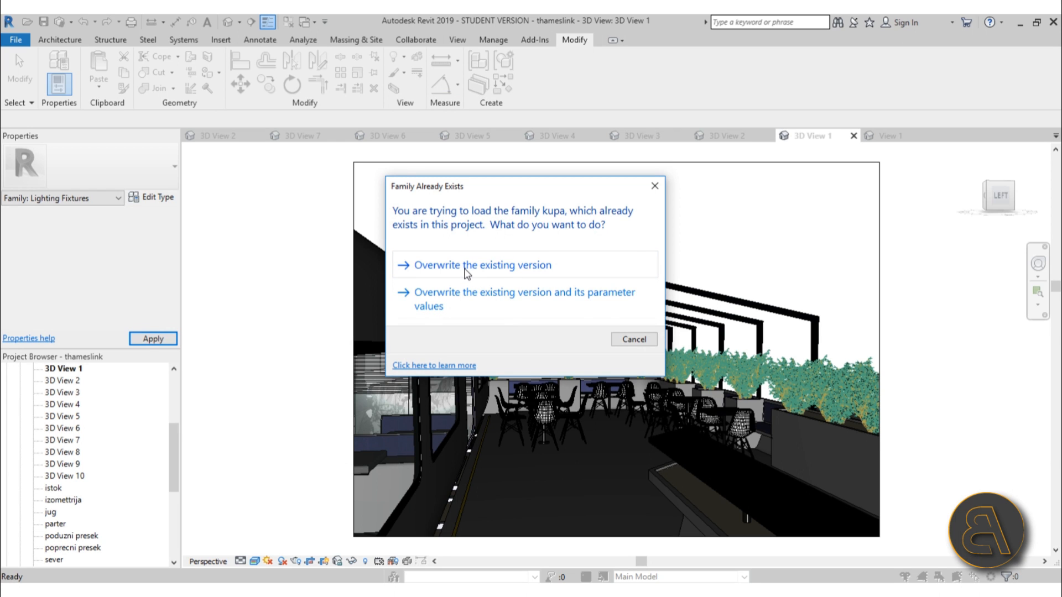
{"action": "left_click", "coordinate": [634, 339]}
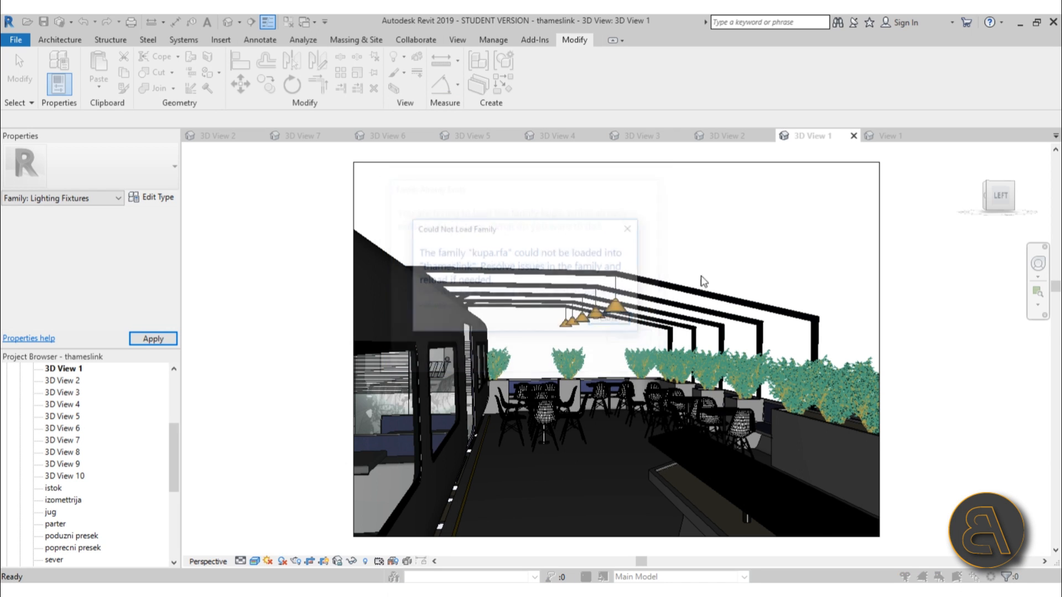
{"action": "left_click", "coordinate": [631, 228]}
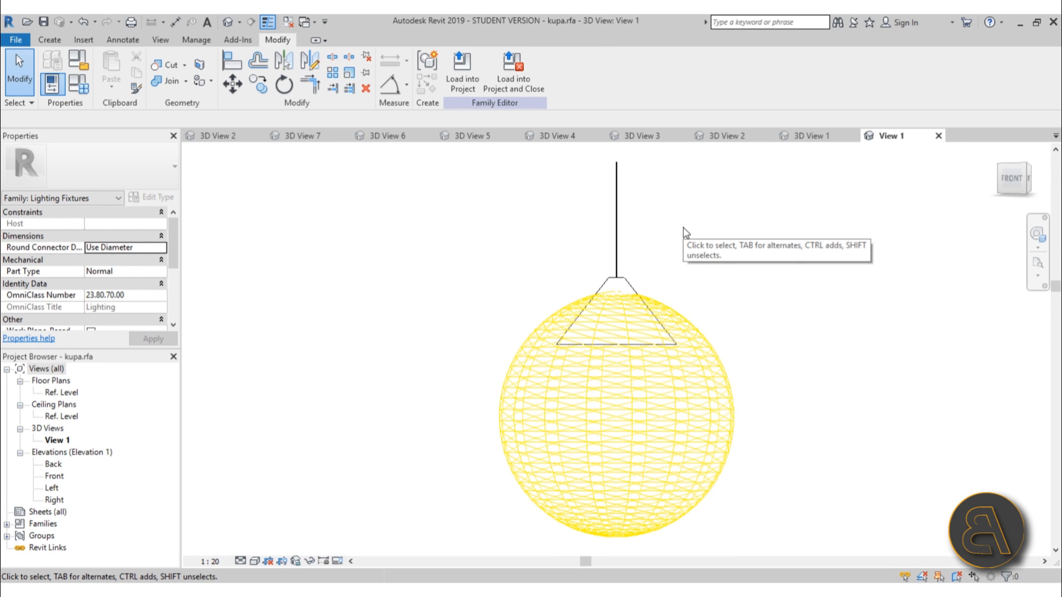
Close the kupa lamp family without saving its changes
{"action": "left_click", "coordinate": [938, 136]}
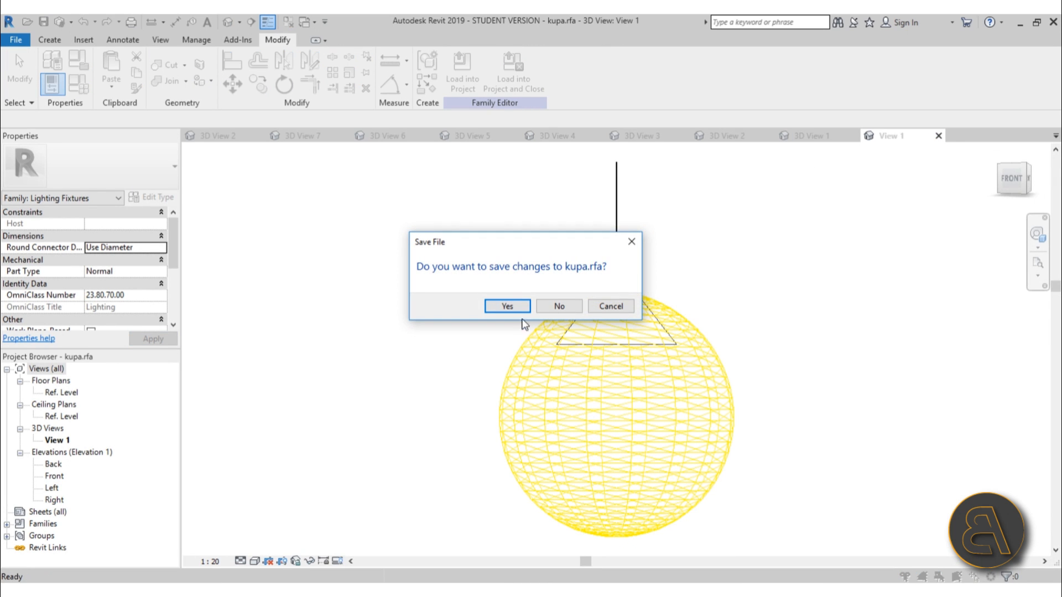
{"action": "left_click", "coordinate": [546, 309]}
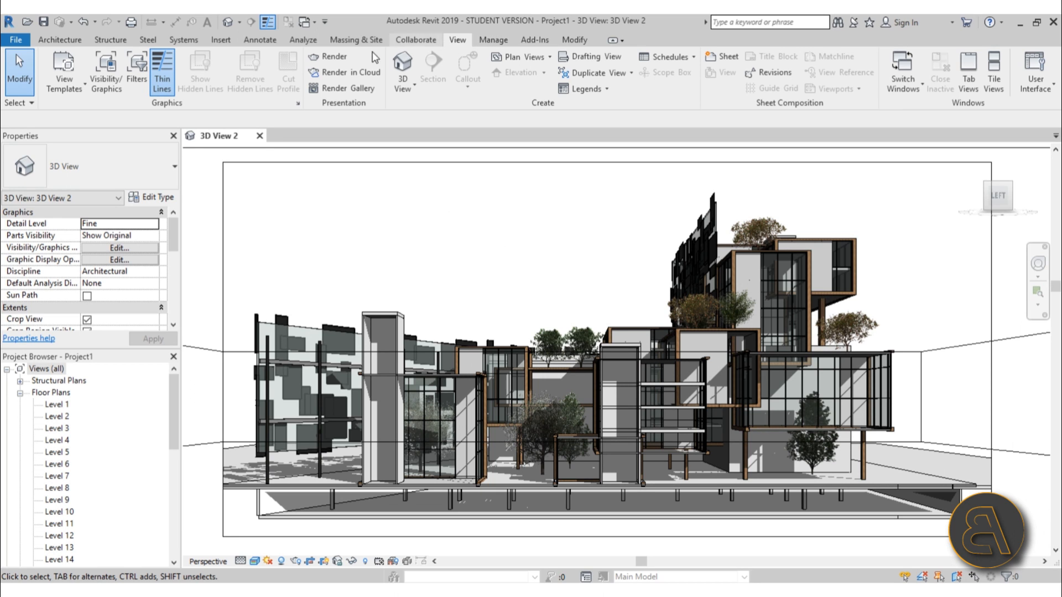
Open the Rendering settings for 3D View 2, compare the Screen and Printer output resolutions, and choose Printer
{"action": "key", "text": "r"}
{"action": "key", "text": "r"}
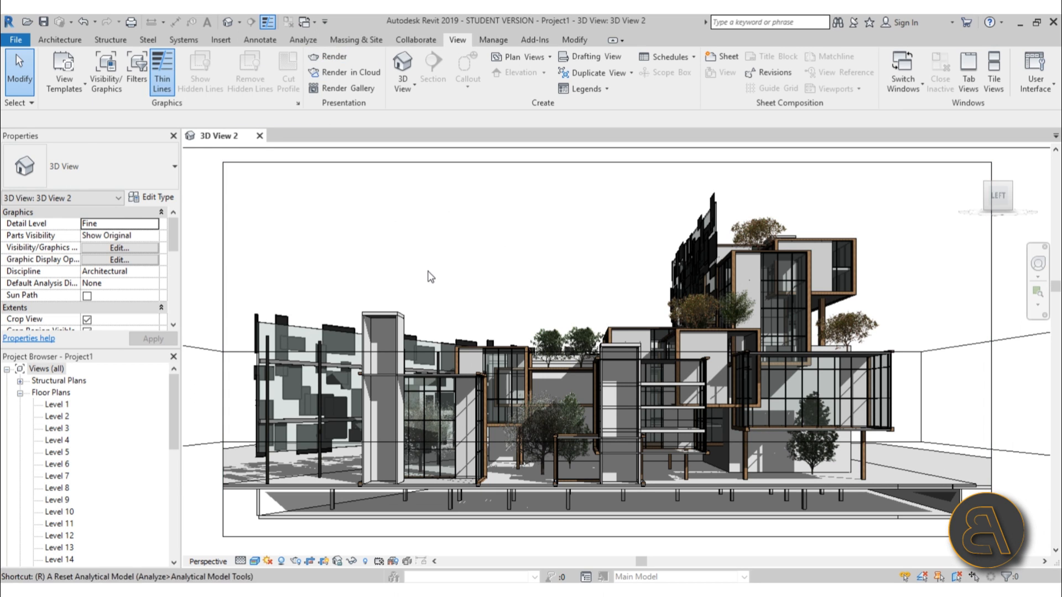
{"action": "left_click_drag", "start_coordinate": [134, 77], "coordinate": [533, 100]}
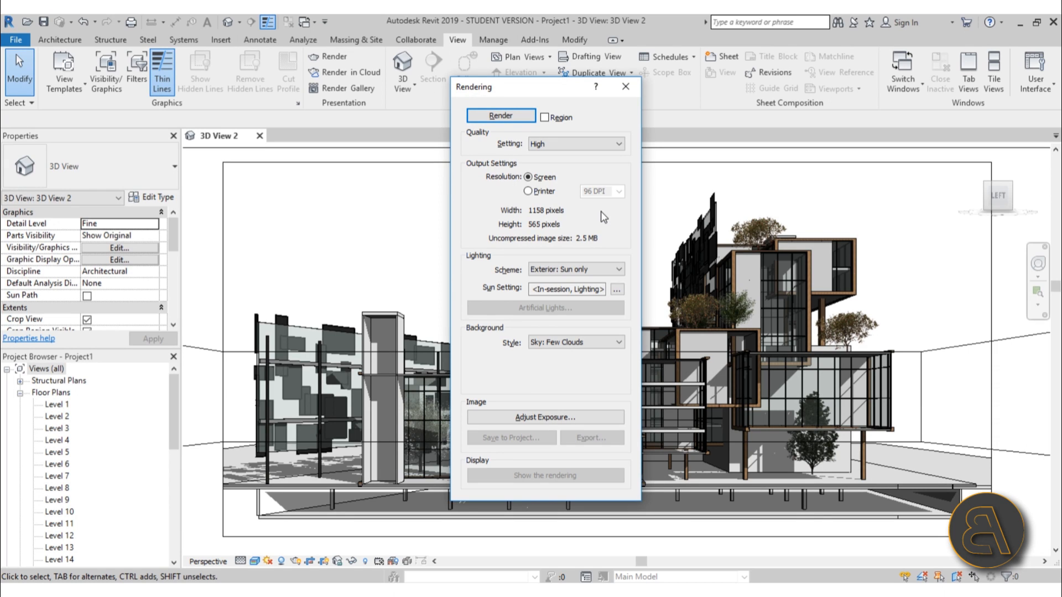
{"action": "left_click", "coordinate": [543, 191]}
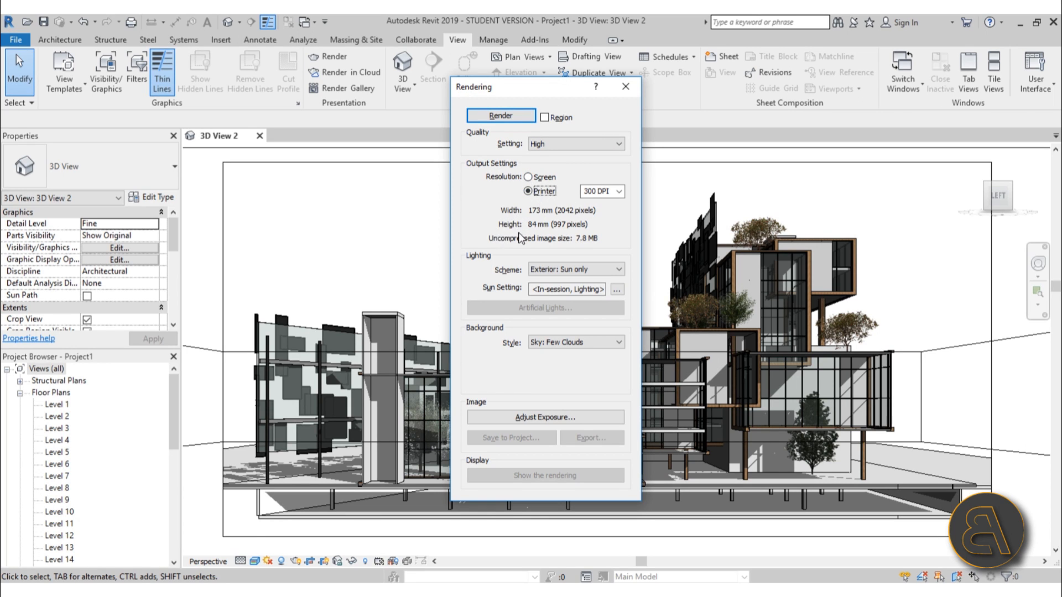
{"action": "left_click", "coordinate": [530, 178]}
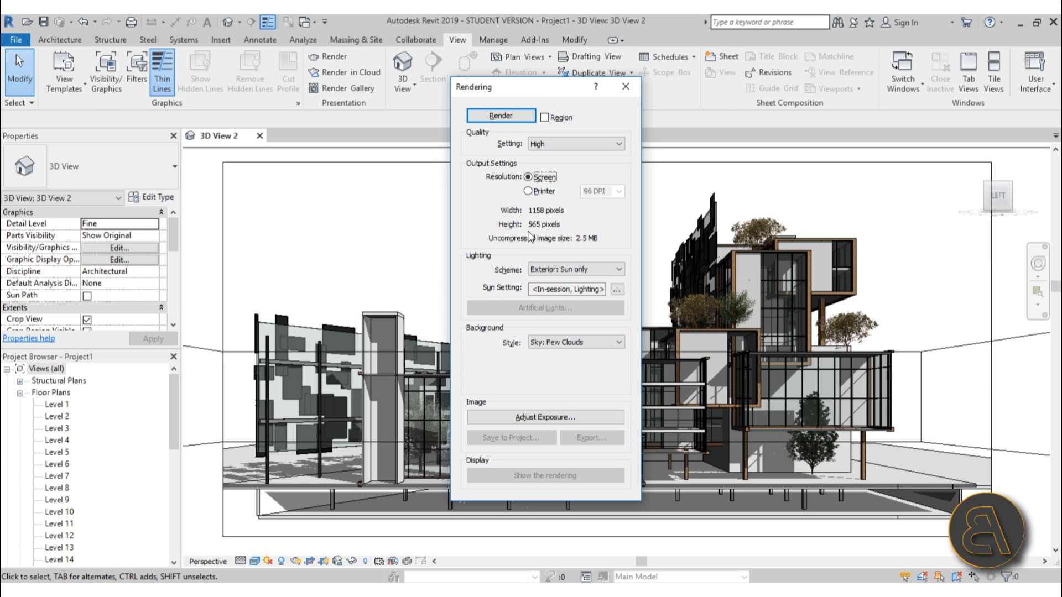
{"action": "left_click", "coordinate": [543, 192]}
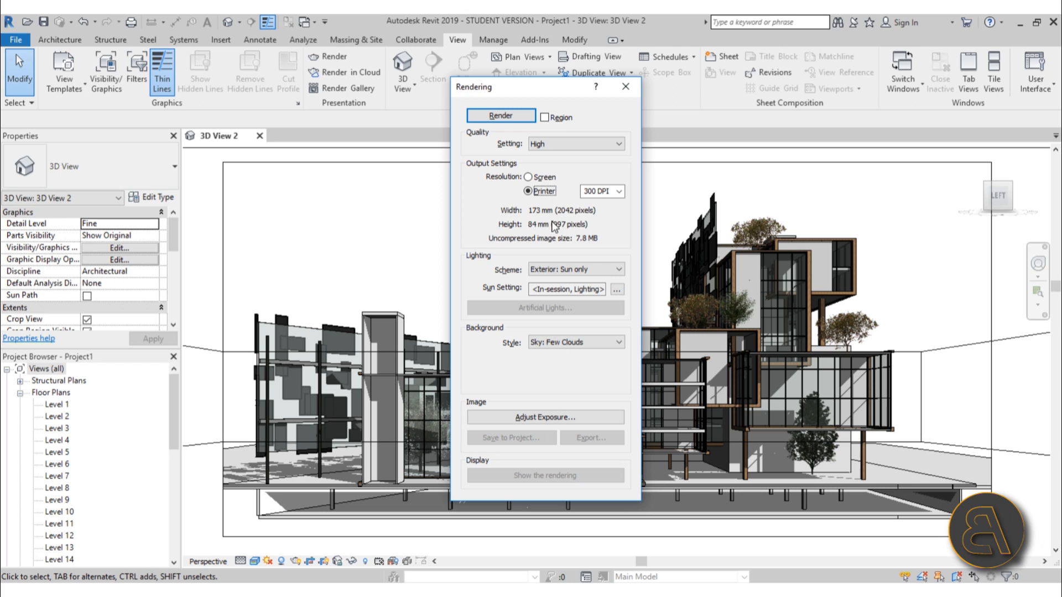
Set the printer output resolution to 250 DPI and close the Rendering settings
{"action": "left_click", "coordinate": [618, 191]}
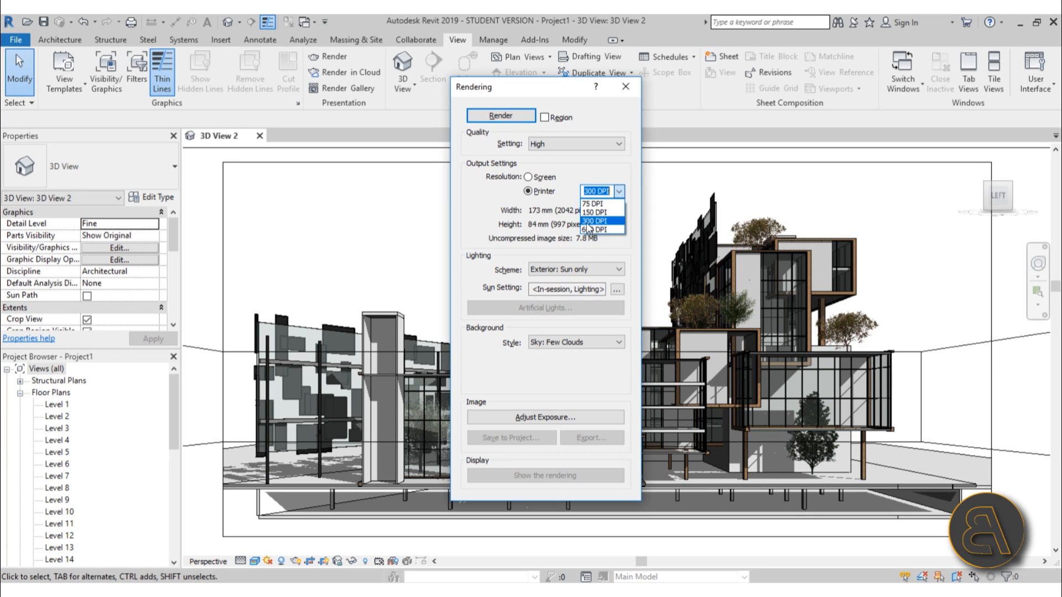
{"action": "left_click", "coordinate": [590, 221]}
{"action": "left_click", "coordinate": [593, 193]}
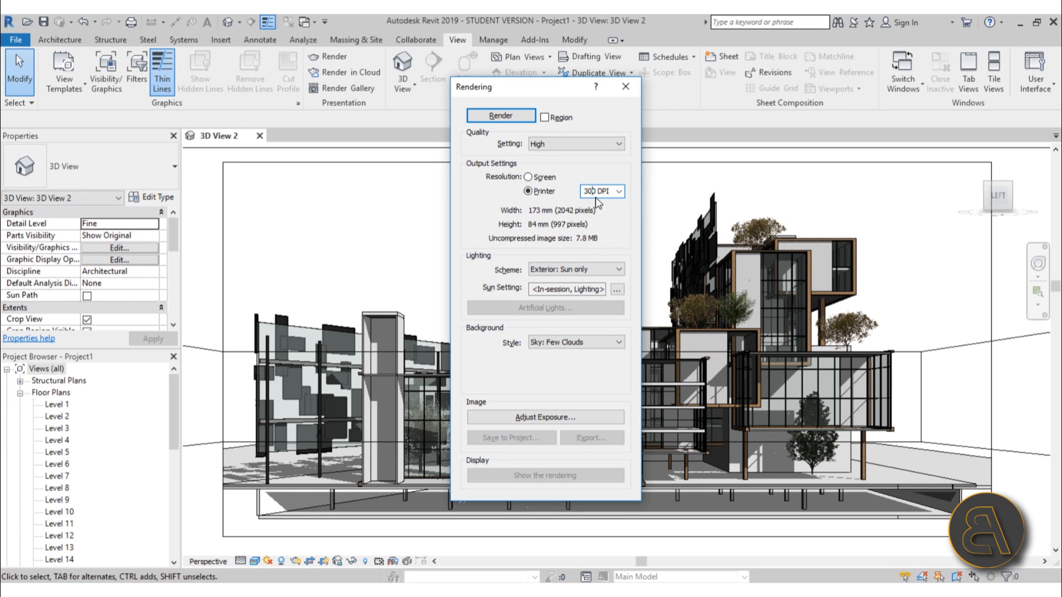
{"action": "type", "text": "25"}
{"action": "key", "text": "Tab"}
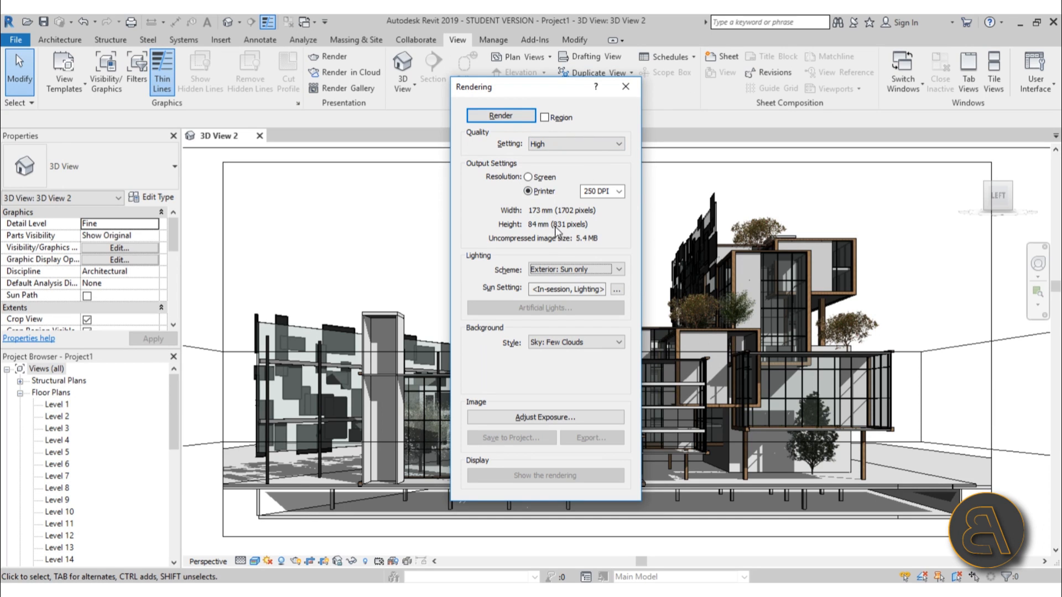
{"action": "left_click", "coordinate": [630, 89]}
Switch the visual style of 3D View 2 to Hidden Line
{"action": "scroll", "coordinate": [496, 327], "scroll_direction": "down", "scroll_amount": 1}
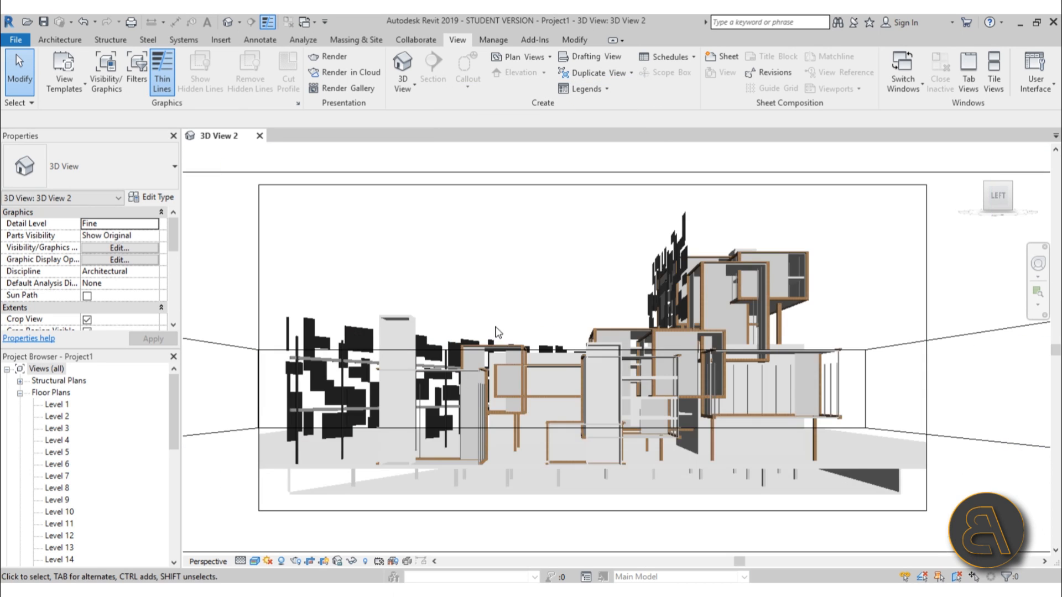
{"action": "scroll", "coordinate": [511, 296], "scroll_direction": "down", "scroll_amount": 3}
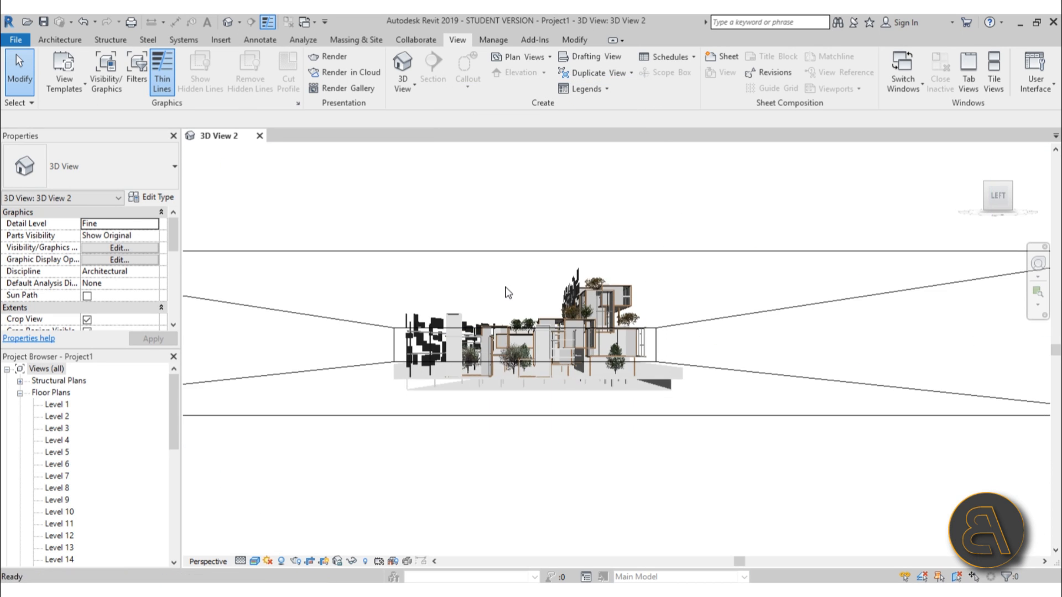
{"action": "scroll", "coordinate": [505, 287], "scroll_direction": "down", "scroll_amount": 1}
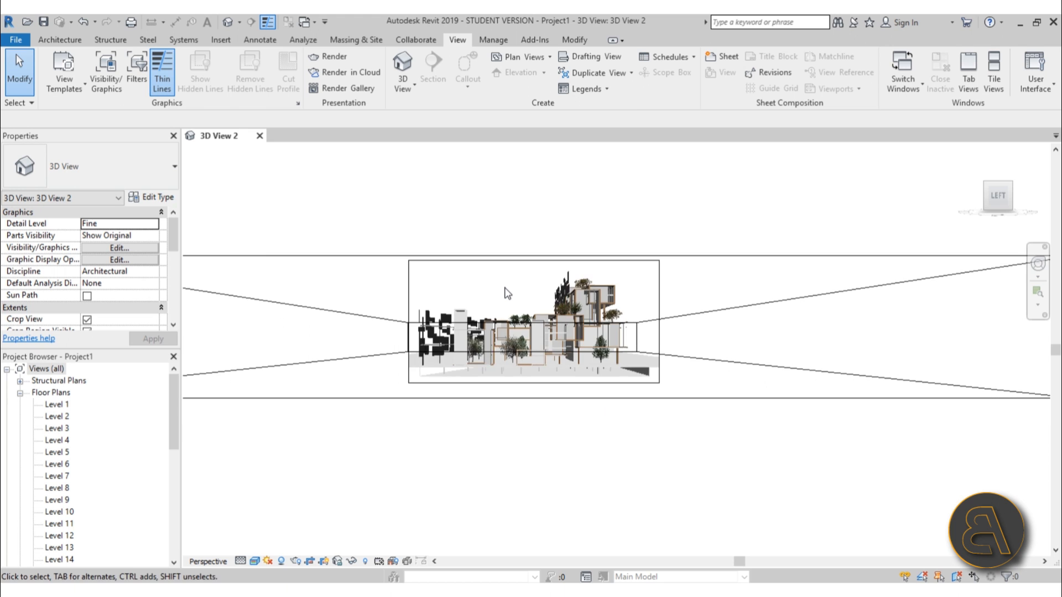
{"action": "left_click", "coordinate": [256, 561]}
{"action": "left_click", "coordinate": [279, 494]}
{"action": "scroll", "coordinate": [498, 283], "scroll_direction": "up", "scroll_amount": 2}
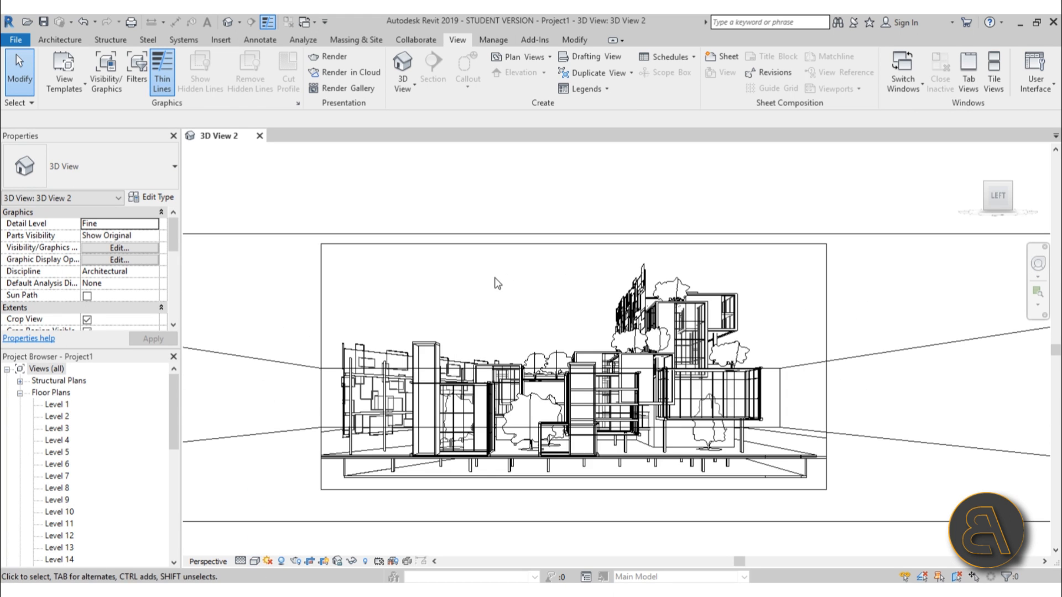
{"action": "middle_click_drag", "start_coordinate": [511, 313], "coordinate": [505, 301]}
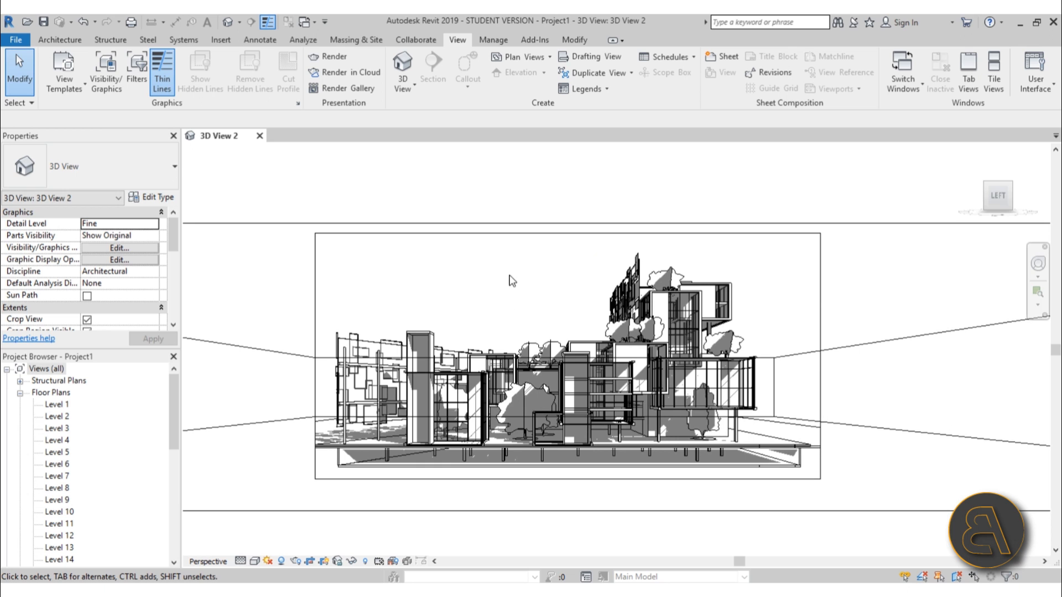
Scale the camera's crop region in 3D View 2 to a width of 250 mm with locked proportions
{"action": "left_click", "coordinate": [496, 223]}
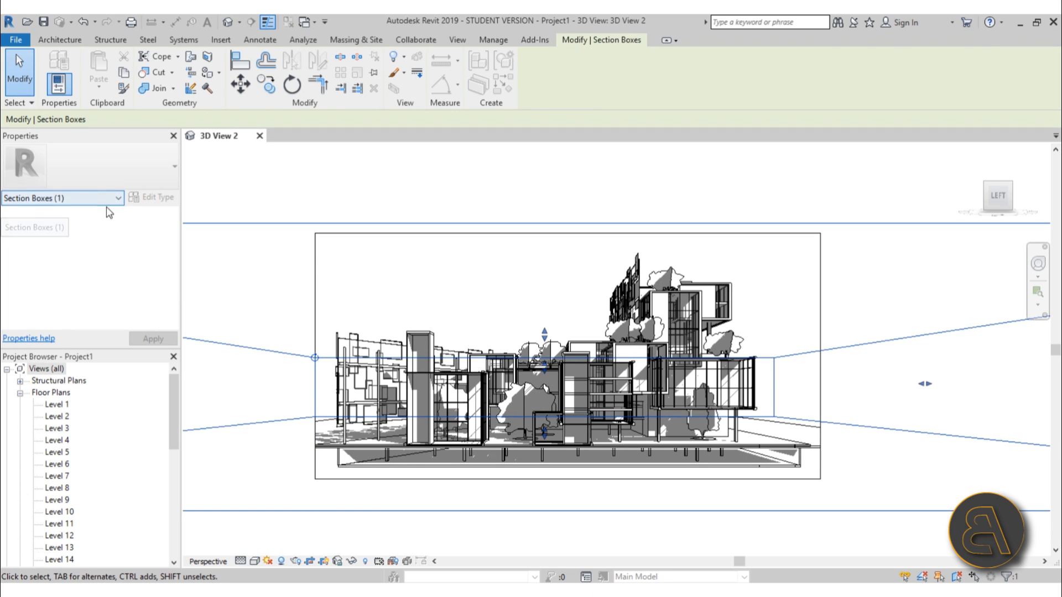
{"action": "left_click", "coordinate": [491, 264]}
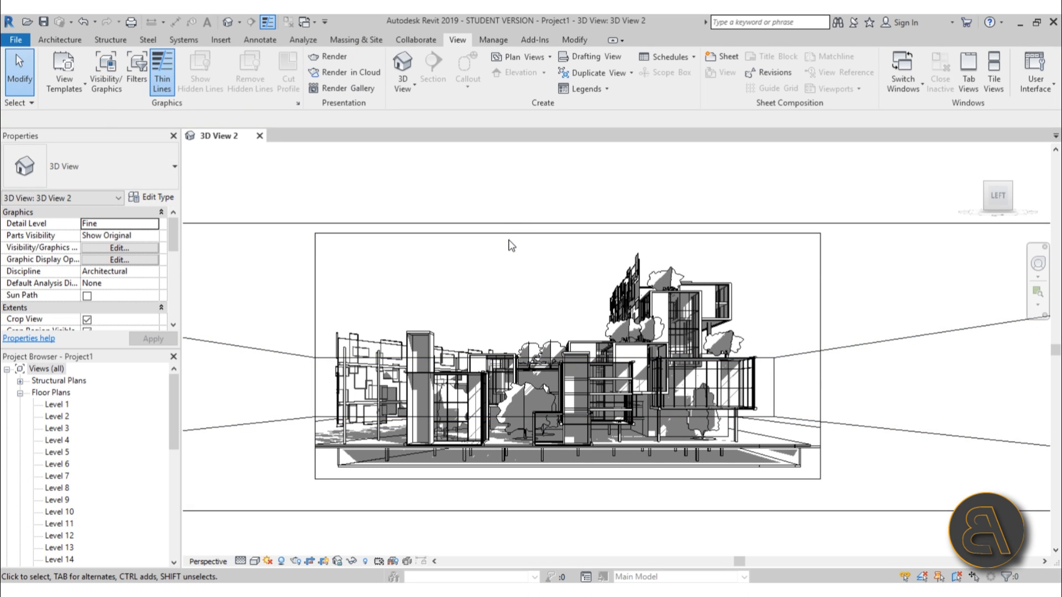
{"action": "left_click", "coordinate": [497, 242]}
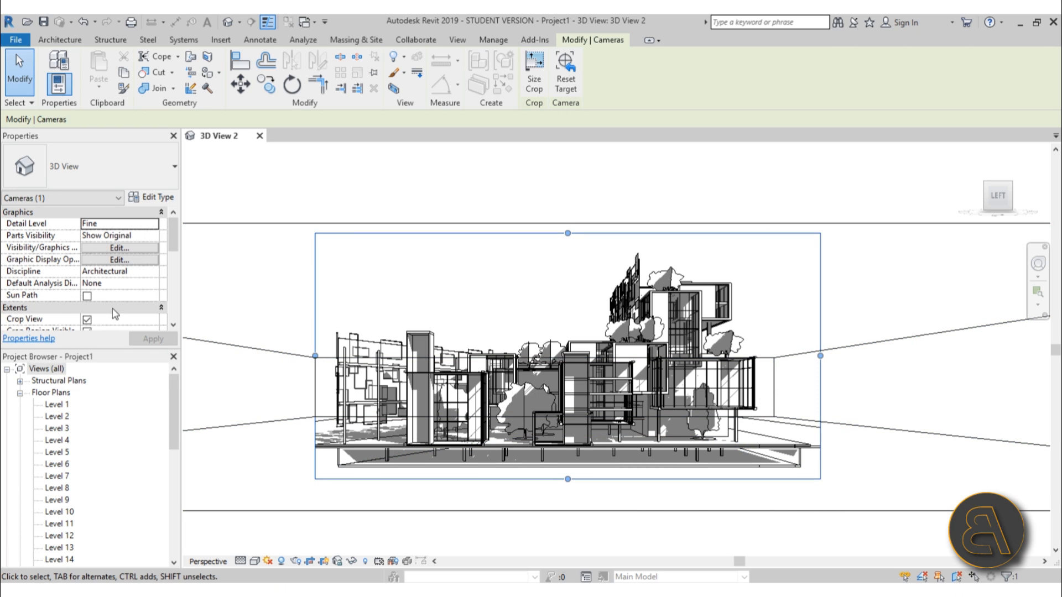
{"action": "scroll", "coordinate": [170, 237], "scroll_direction": "down", "scroll_amount": 2}
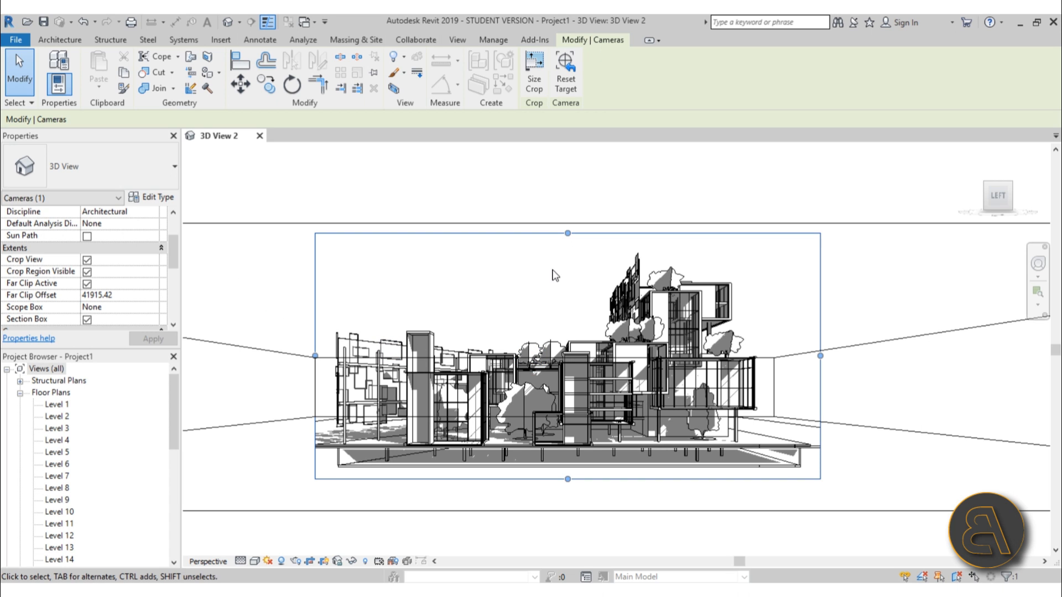
{"action": "left_click", "coordinate": [534, 83]}
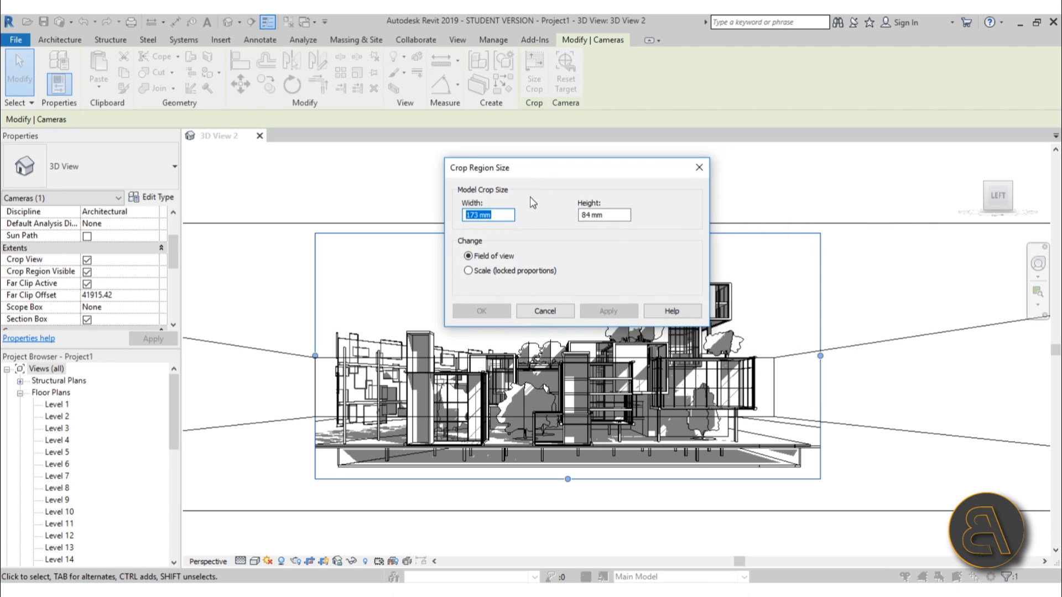
{"action": "left_click", "coordinate": [467, 271]}
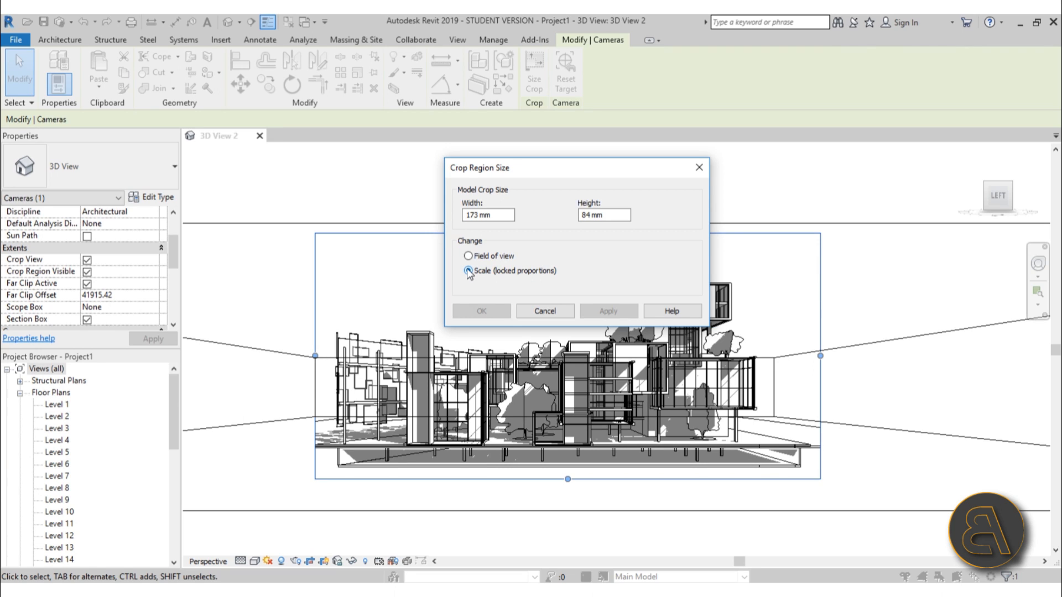
{"action": "left_click", "coordinate": [480, 216]}
{"action": "left_click_drag", "start_coordinate": [479, 216], "coordinate": [426, 222]}
{"action": "type", "text": "250"}
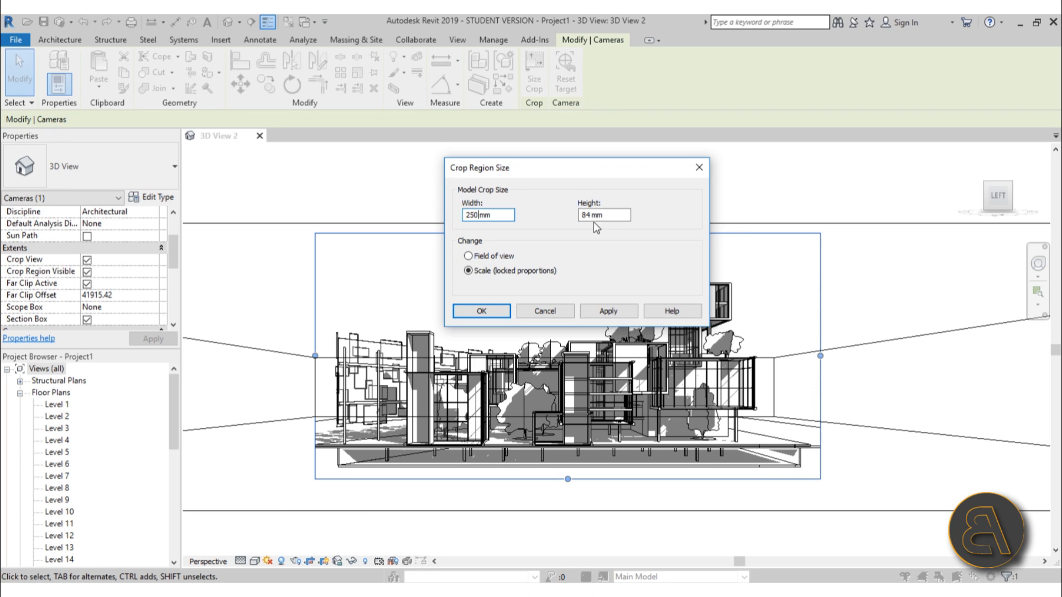
{"action": "left_click", "coordinate": [608, 312]}
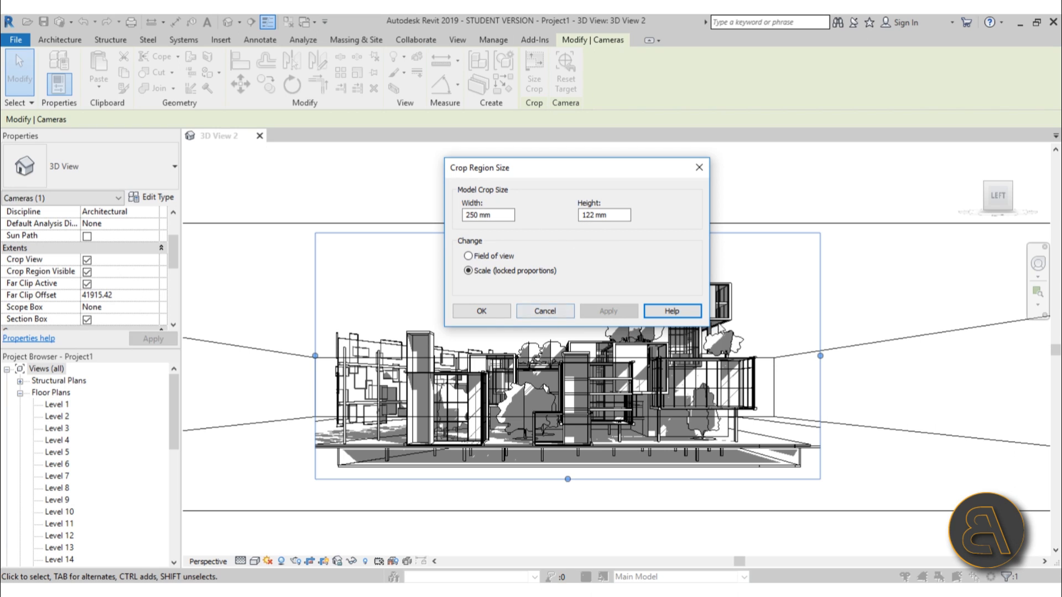
{"action": "left_click", "coordinate": [481, 311]}
{"action": "left_click", "coordinate": [467, 303]}
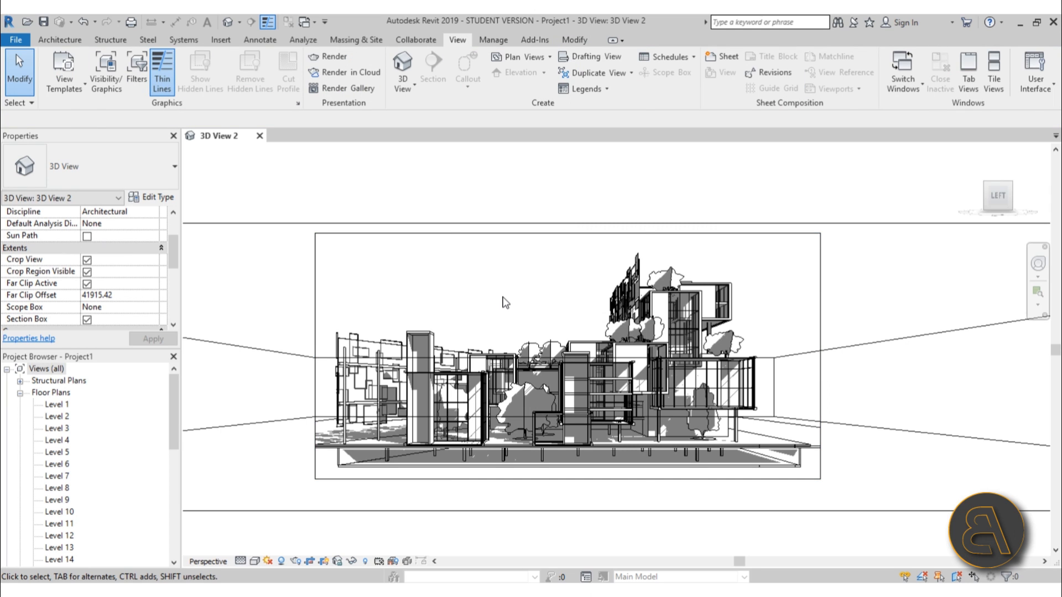
Check the output width and height of the resized view in the Rendering settings, then close them
{"action": "key", "text": "r"}
{"action": "key", "text": "r"}
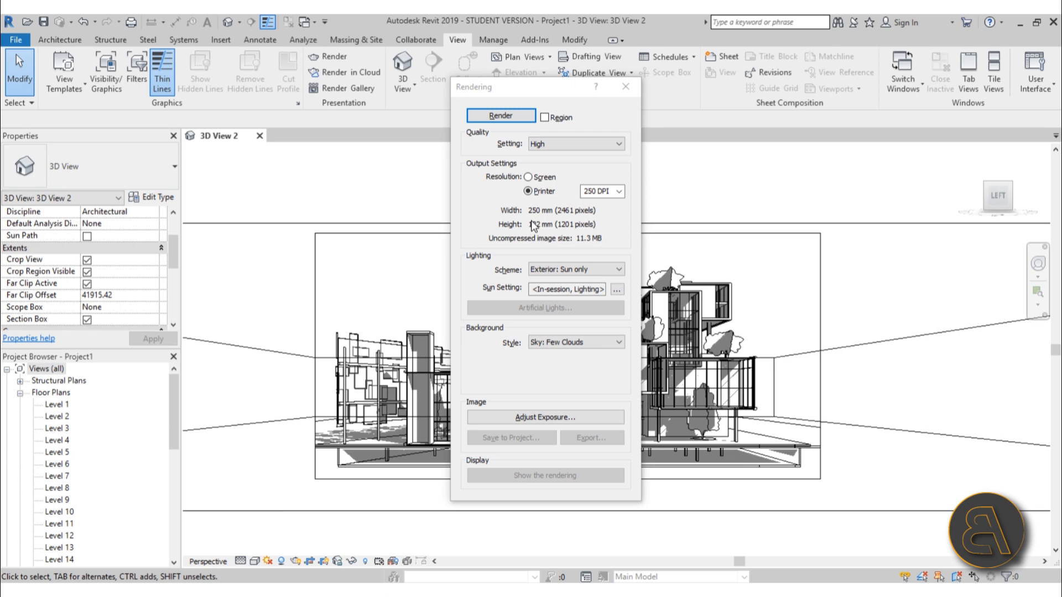
{"action": "left_click", "coordinate": [628, 87]}
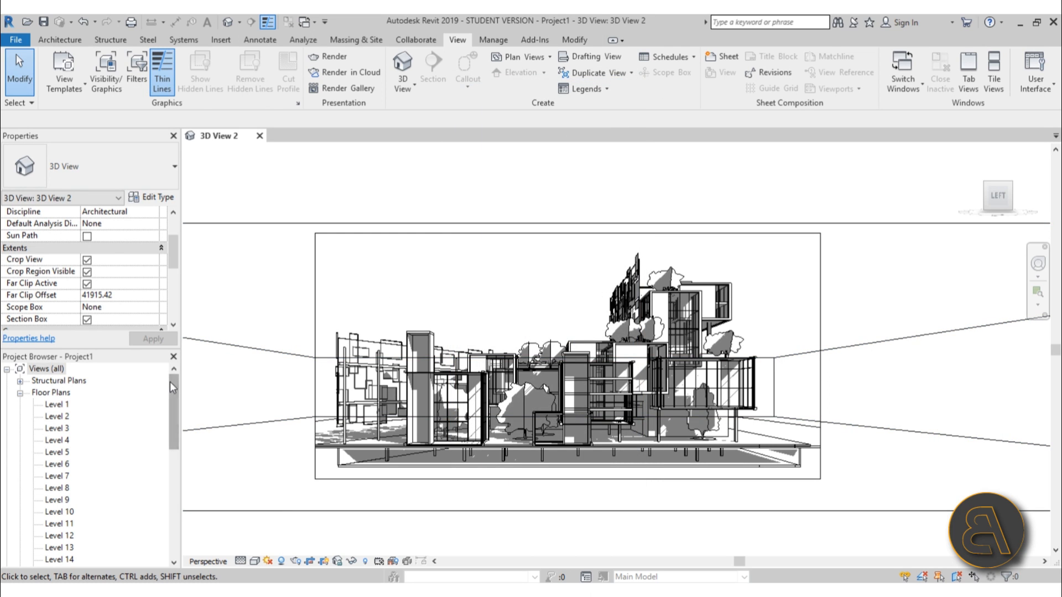
Open the default {3D} view of the project and orbit the building to its right and back sides
{"action": "left_click_drag", "start_coordinate": [172, 387], "coordinate": [172, 448]}
{"action": "left_click", "coordinate": [52, 488]}
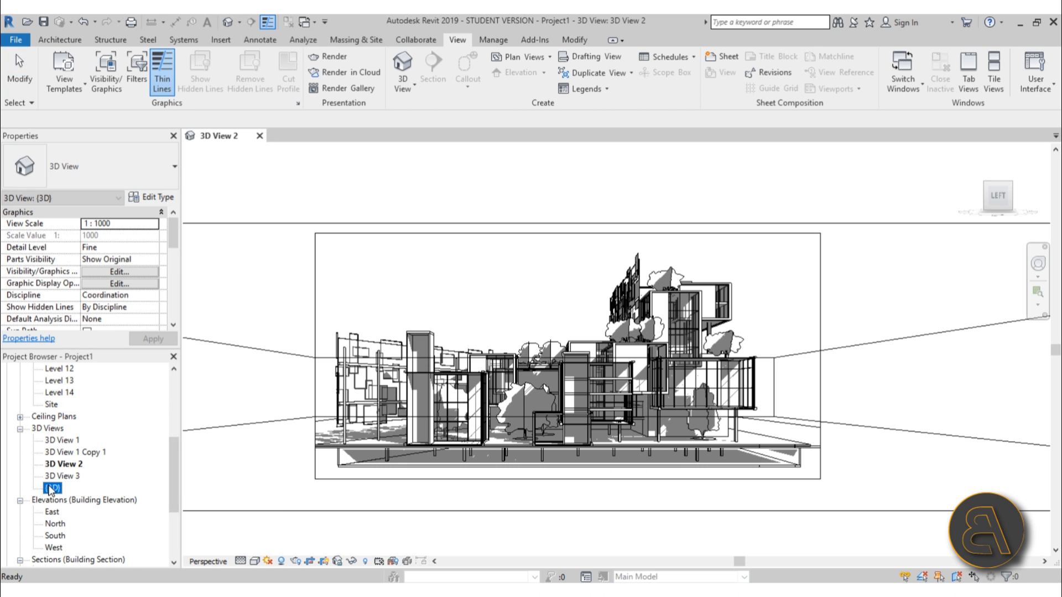
{"action": "double_click", "coordinate": [51, 488]}
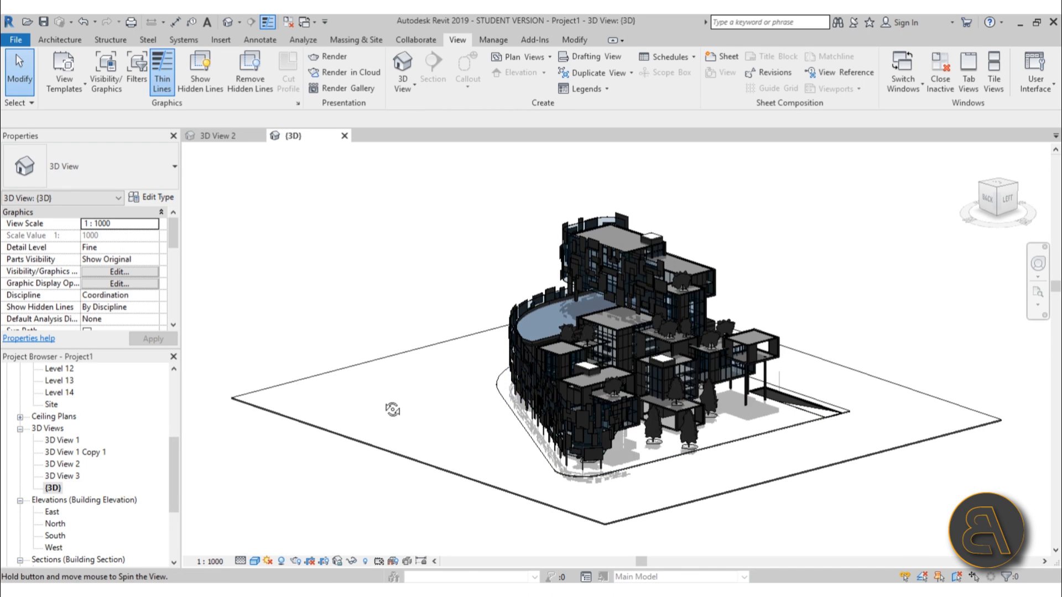
{"action": "middle_click_drag", "start_coordinate": [392, 409], "coordinate": [573, 471], "text": "shift"}
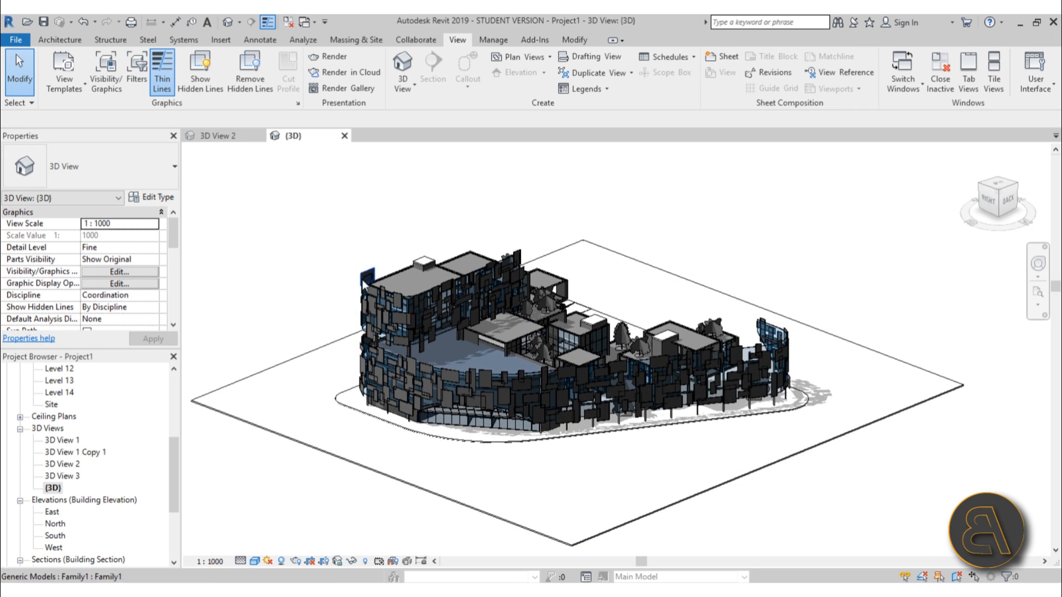
Set the scale of the {3D} view to 1:100
{"action": "left_click", "coordinate": [210, 561]}
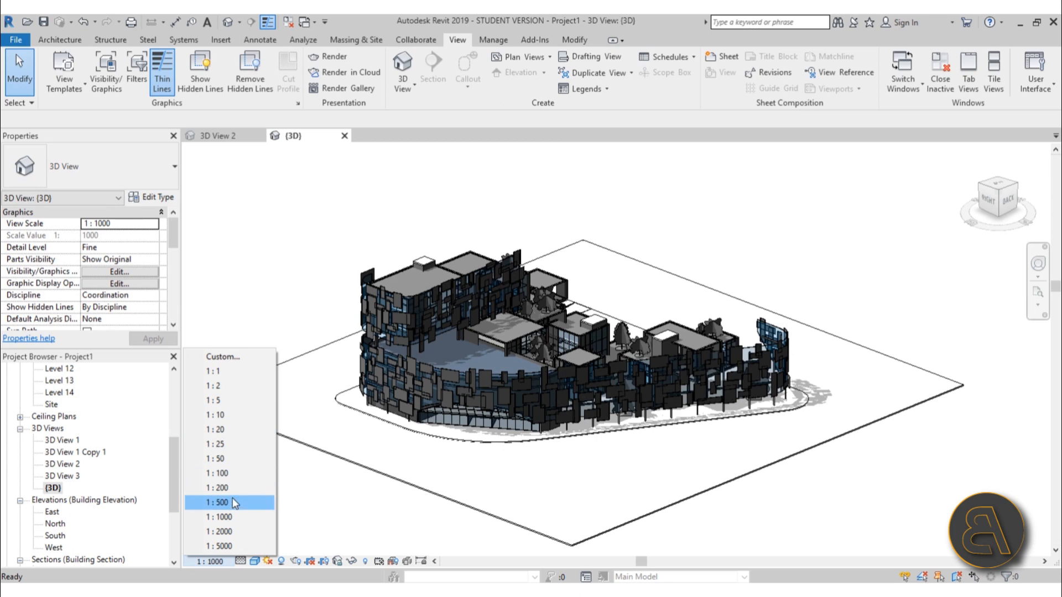
{"action": "left_click", "coordinate": [227, 473]}
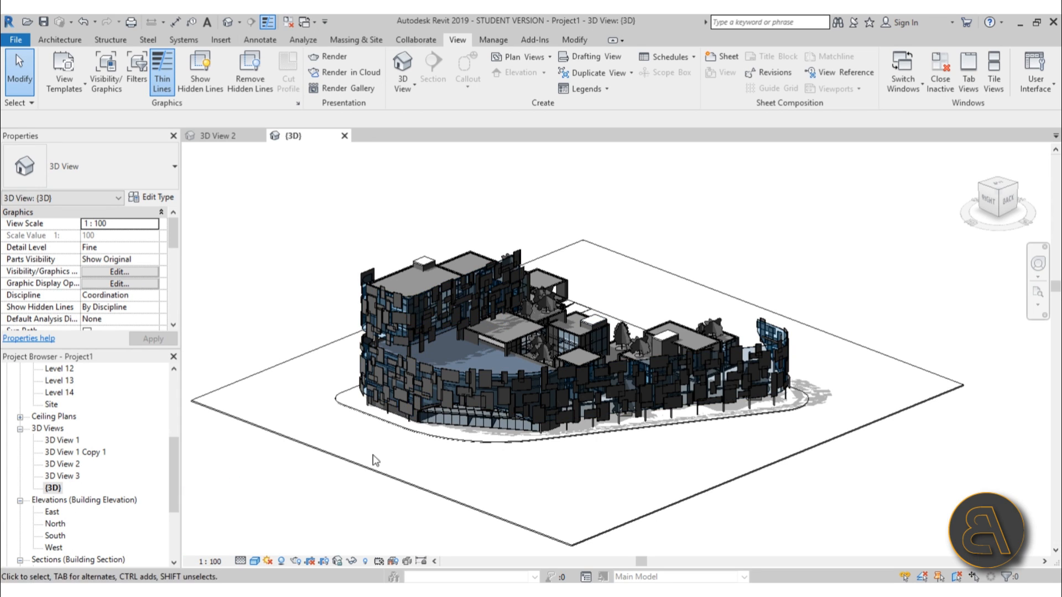
{"action": "left_click", "coordinate": [229, 562]}
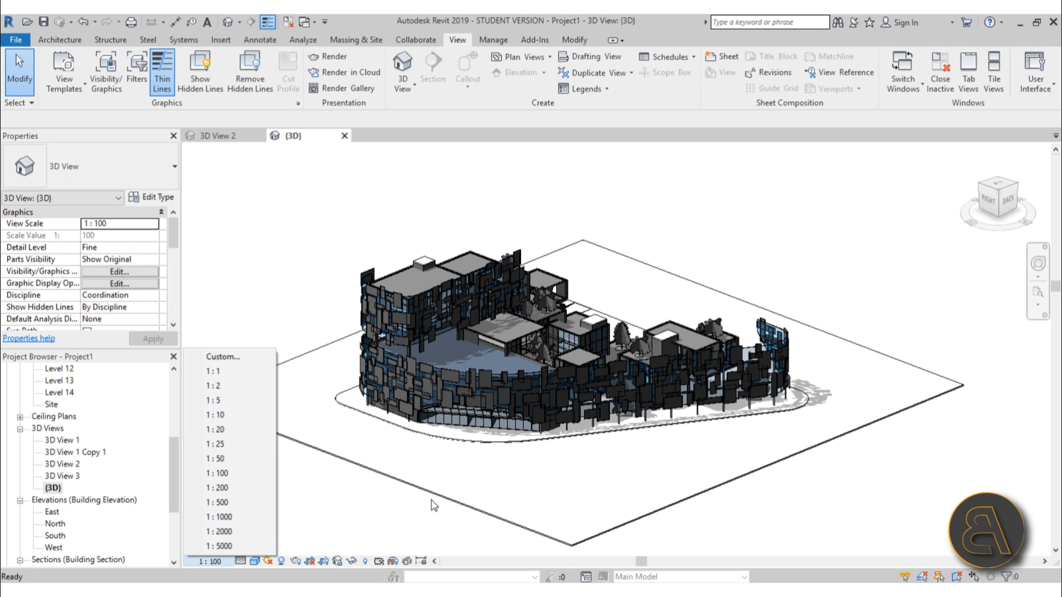
{"action": "left_click", "coordinate": [455, 499]}
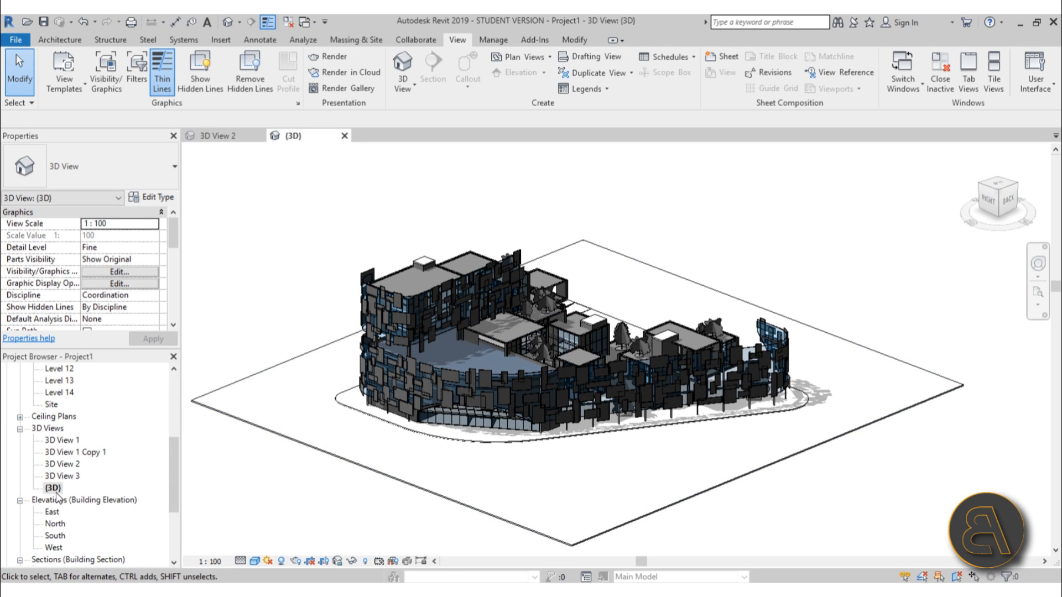
View the perspective of 3D View 1, return to the {3D} view and examine the building's shadows up close
{"action": "double_click", "coordinate": [73, 440]}
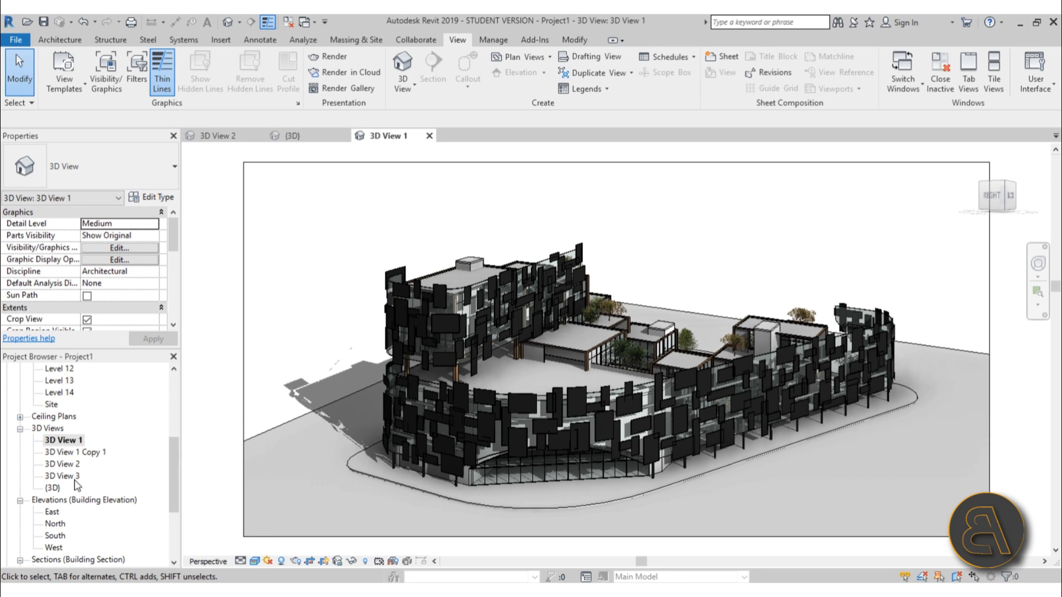
{"action": "double_click", "coordinate": [53, 488]}
{"action": "middle_click_drag", "start_coordinate": [498, 387], "coordinate": [561, 435], "text": "shift"}
{"action": "middle_click_drag", "start_coordinate": [628, 455], "coordinate": [597, 494]}
{"action": "scroll", "coordinate": [560, 453], "scroll_direction": "up", "scroll_amount": 1}
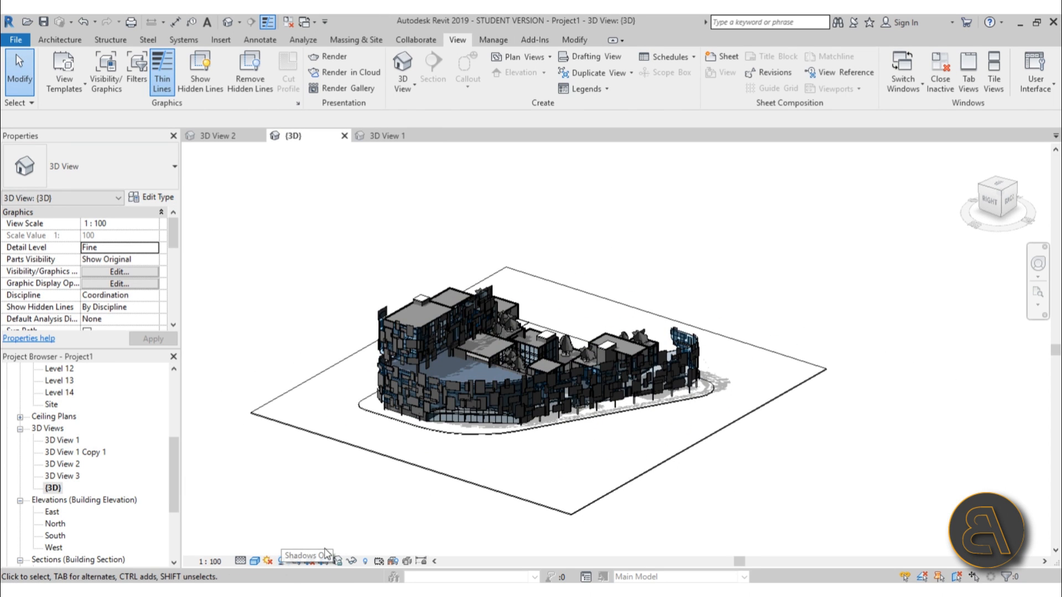
{"action": "scroll", "coordinate": [742, 382], "scroll_direction": "up", "scroll_amount": 3}
{"action": "scroll", "coordinate": [741, 378], "scroll_direction": "up", "scroll_amount": 1}
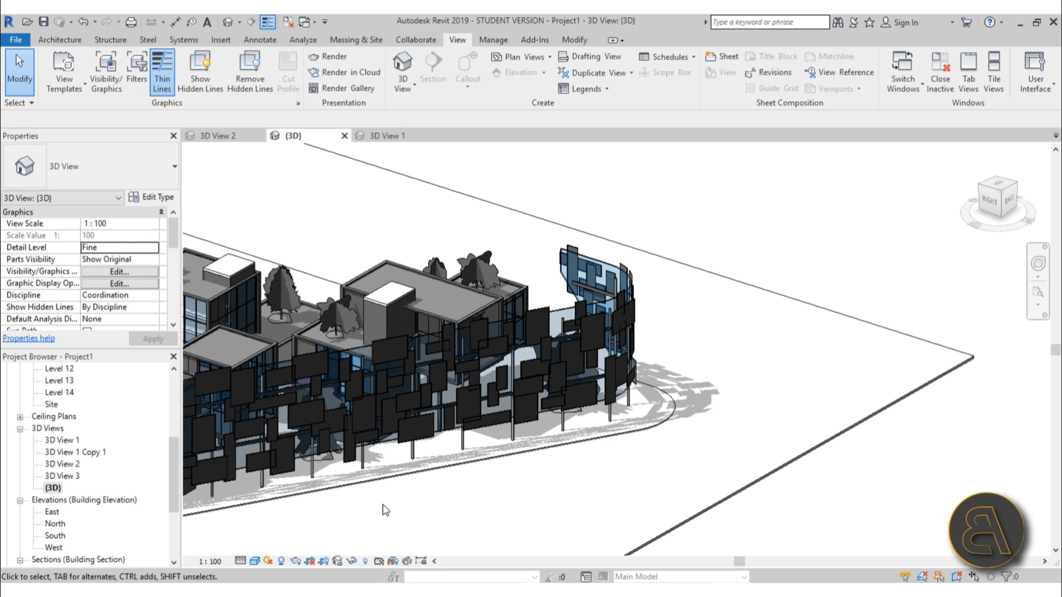
Set the shadow intensity of the {3D} view to 50 in the Graphic Display Options lighting settings and apply it
{"action": "left_click", "coordinate": [255, 561]}
{"action": "left_click", "coordinate": [299, 465]}
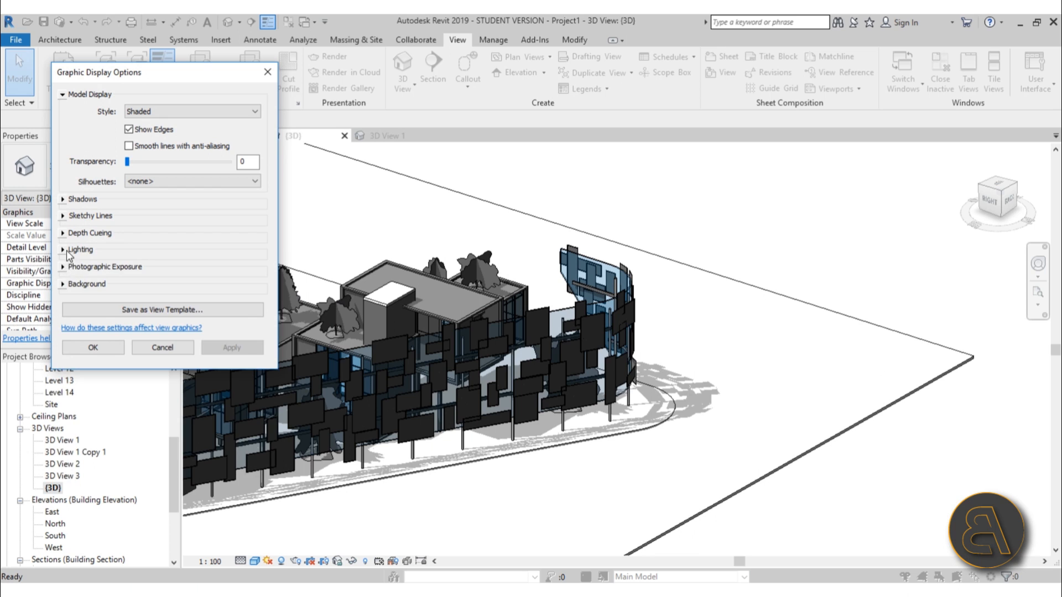
{"action": "left_click", "coordinate": [63, 250]}
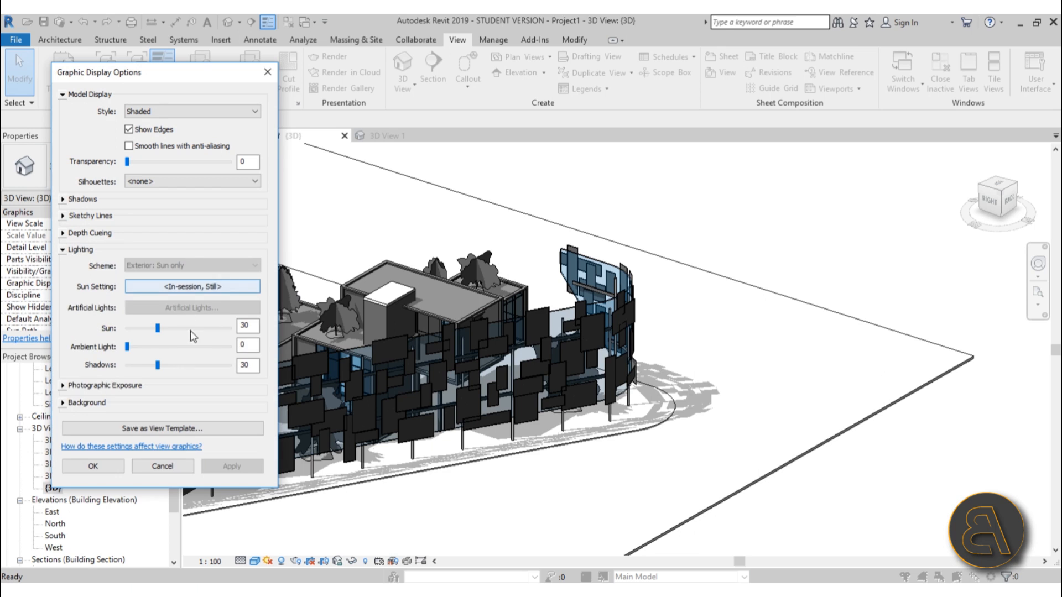
{"action": "left_click", "coordinate": [174, 365]}
{"action": "left_click", "coordinate": [232, 466]}
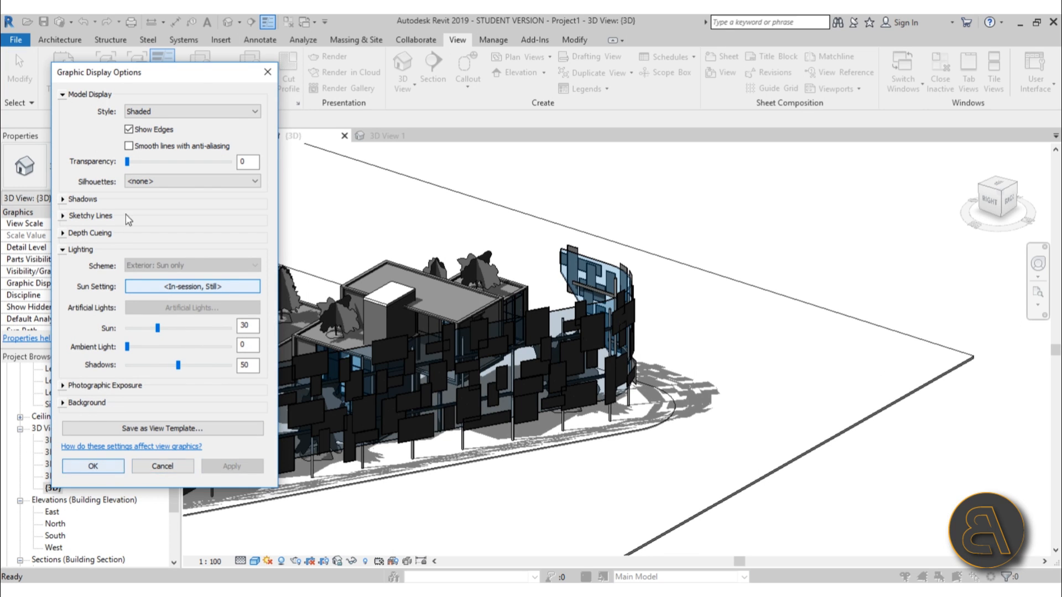
Change the model display style of the {3D} view to Hidden Line and accept the graphic display options
{"action": "left_click", "coordinate": [150, 112]}
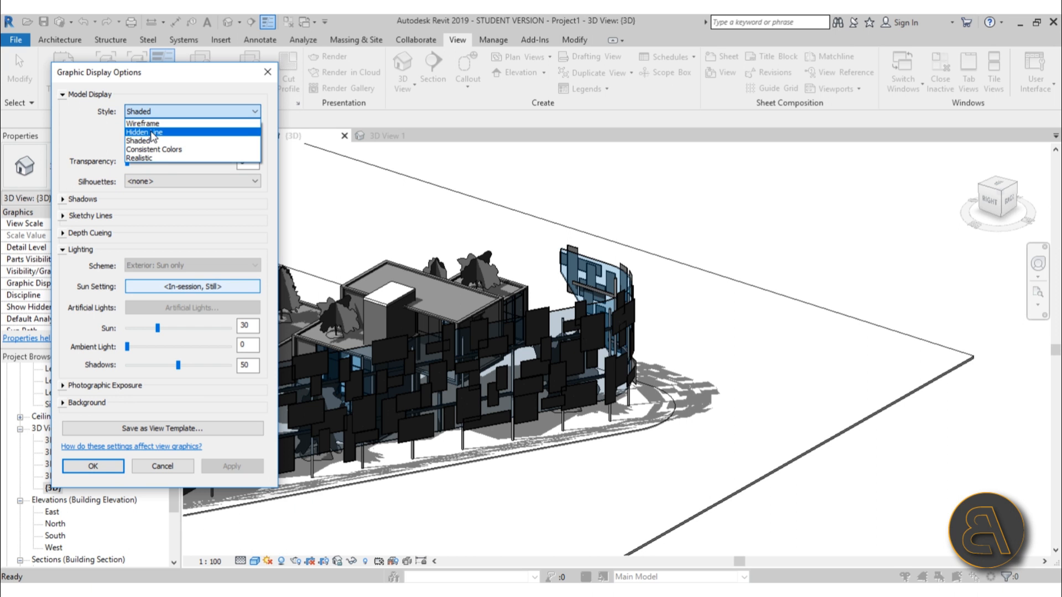
{"action": "left_click", "coordinate": [145, 132]}
{"action": "left_click", "coordinate": [214, 472]}
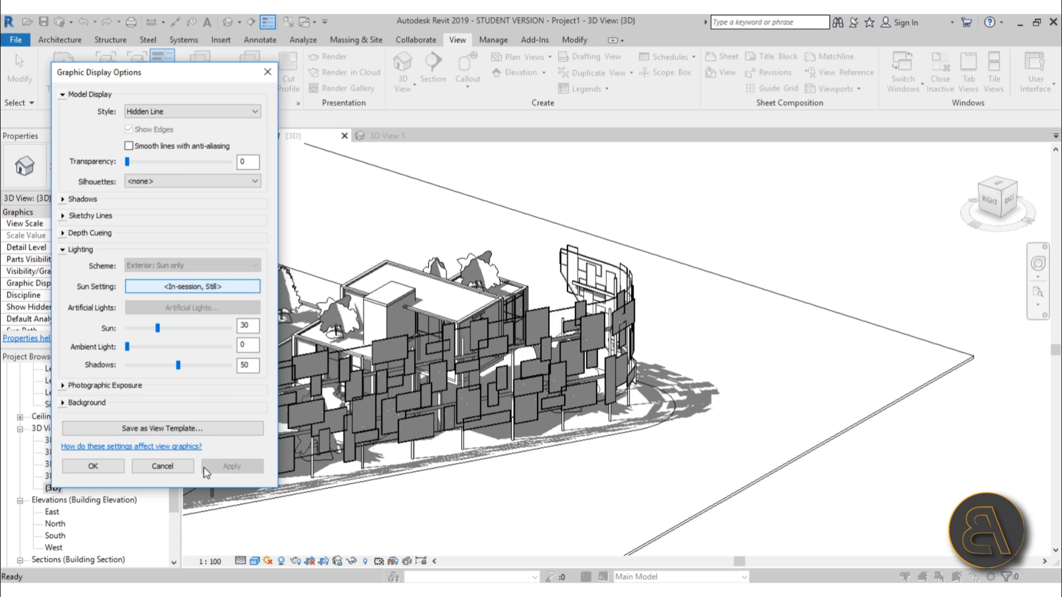
{"action": "left_click", "coordinate": [93, 466]}
Open the project location definition from the {3D} view's Sun Settings, with its map unobstructed
{"action": "scroll", "coordinate": [599, 462], "scroll_direction": "down", "scroll_amount": 5}
{"action": "middle_click_drag", "start_coordinate": [576, 449], "coordinate": [574, 440]}
{"action": "middle_click_drag", "start_coordinate": [537, 479], "coordinate": [401, 480], "text": "shift"}
{"action": "middle_click_drag", "start_coordinate": [507, 524], "coordinate": [509, 517], "text": "shift"}
{"action": "middle_click_drag", "start_coordinate": [555, 484], "coordinate": [557, 495], "text": "shift"}
{"action": "middle_click_drag", "start_coordinate": [629, 482], "coordinate": [619, 492]}
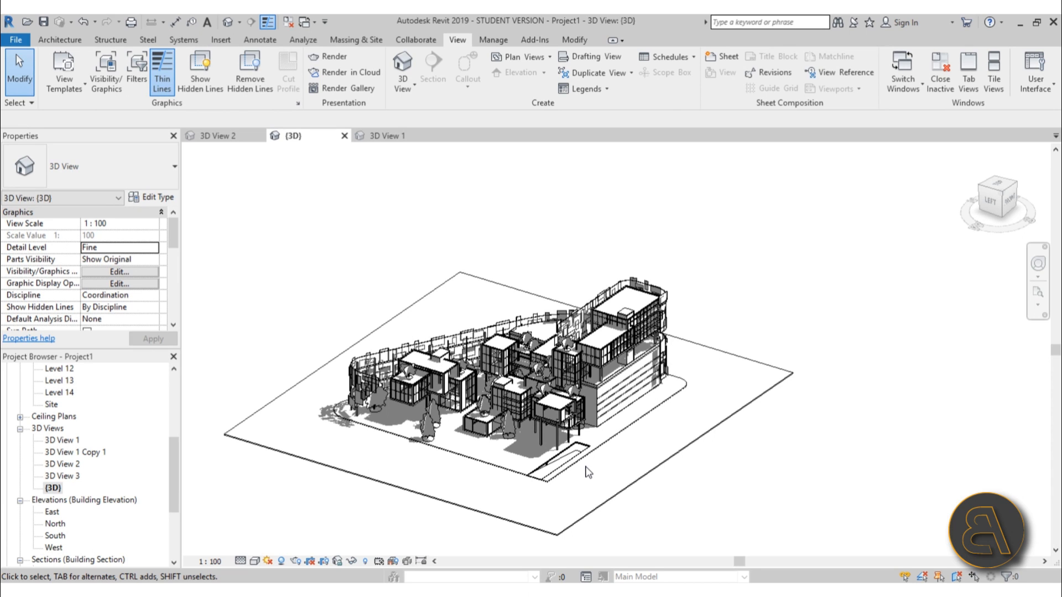
{"action": "left_click", "coordinate": [268, 561]}
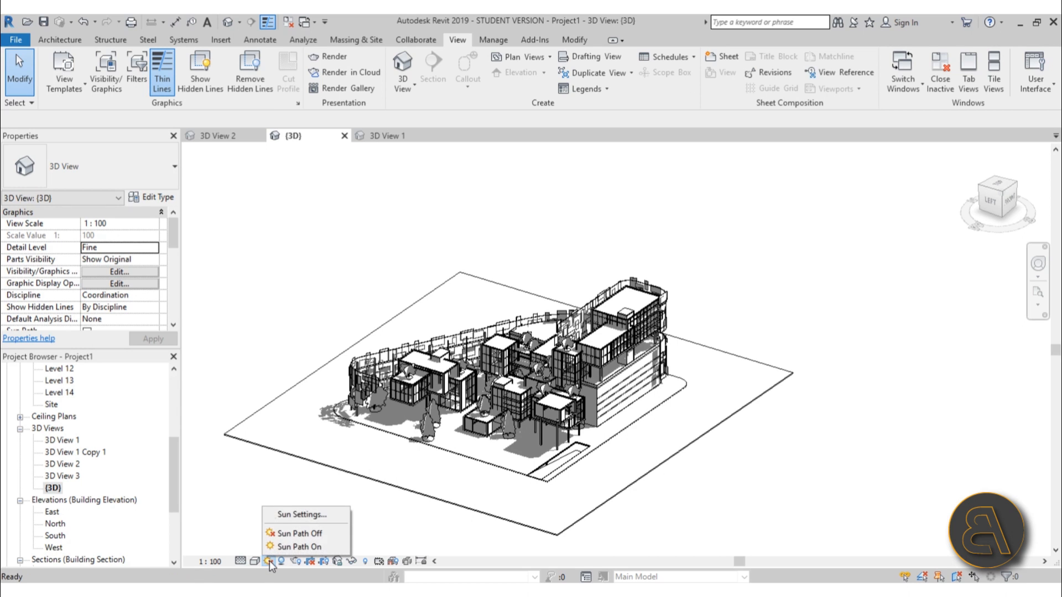
{"action": "left_click", "coordinate": [286, 515]}
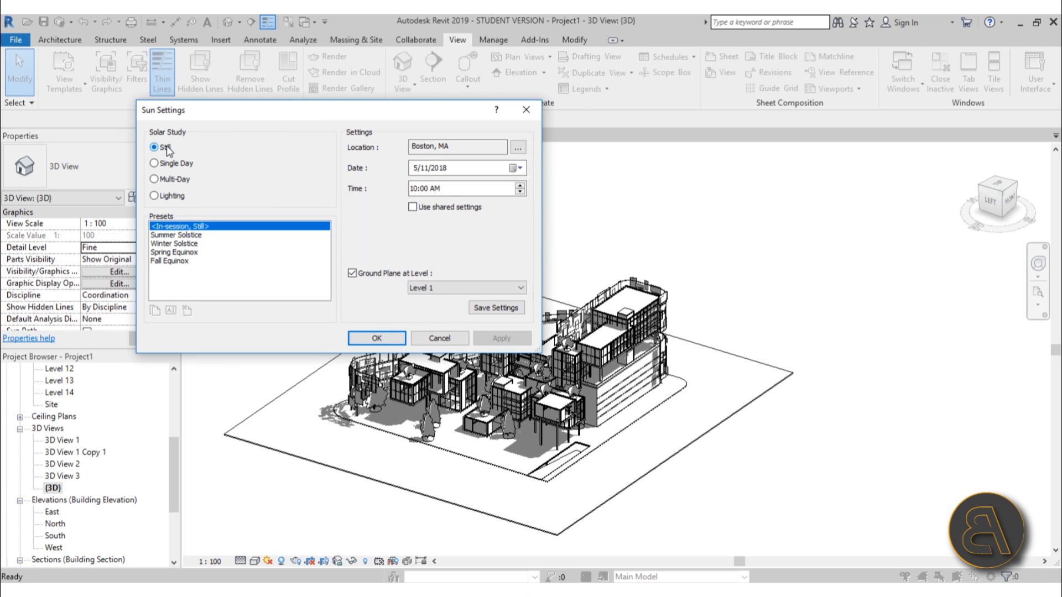
{"action": "left_click", "coordinate": [516, 150]}
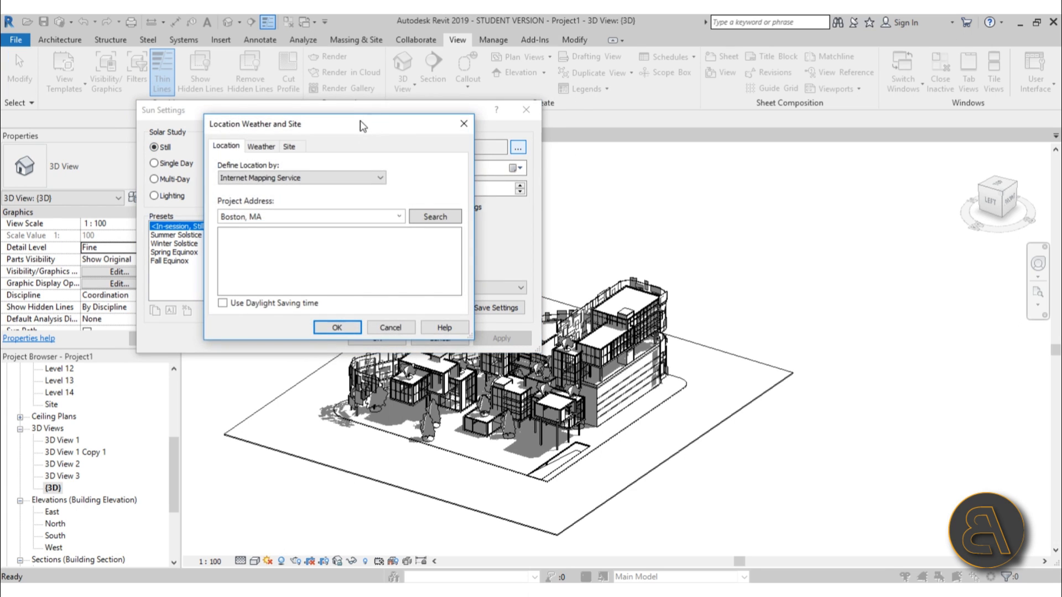
{"action": "left_click_drag", "start_coordinate": [363, 126], "coordinate": [402, 187]}
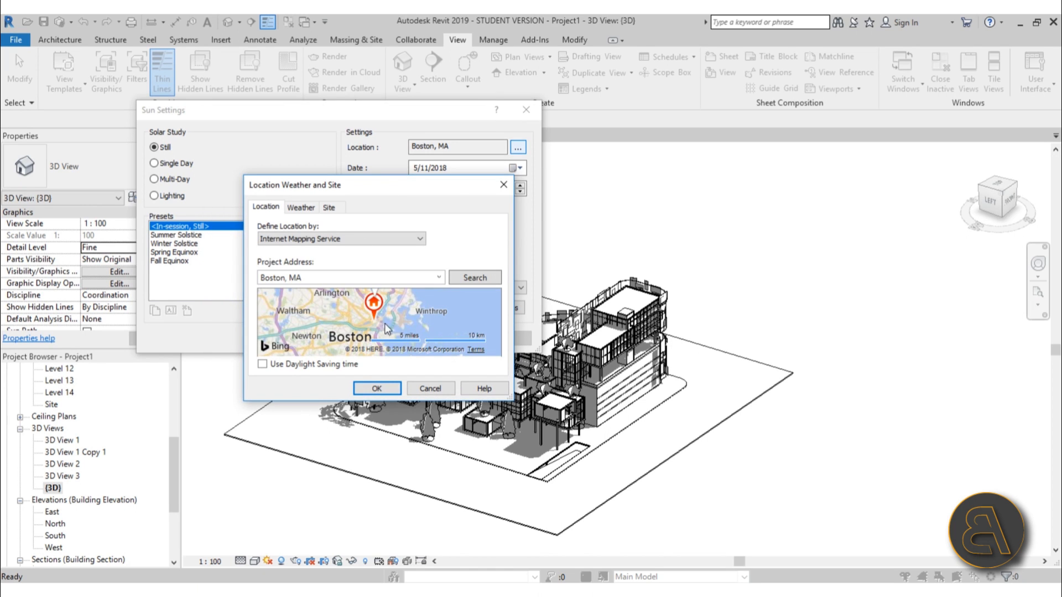
Move the project location marker on the map from Boston to eastern Europe, at about 46.14, 27.58
{"action": "left_click_drag", "start_coordinate": [374, 305], "coordinate": [375, 331]}
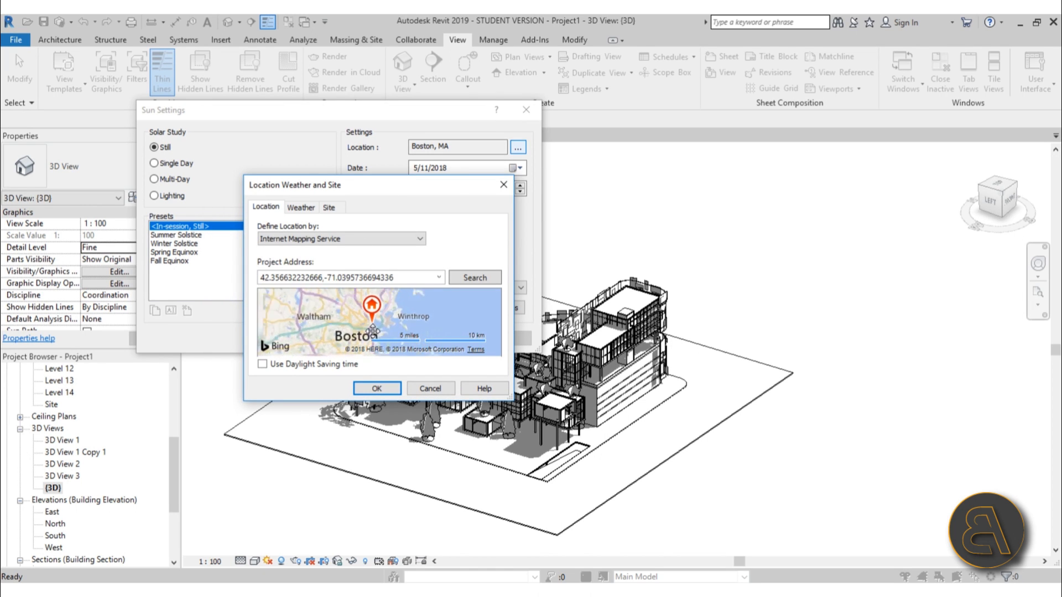
{"action": "scroll", "coordinate": [372, 331], "scroll_direction": "down", "scroll_amount": 1}
{"action": "scroll", "coordinate": [367, 322], "scroll_direction": "down", "scroll_amount": 4}
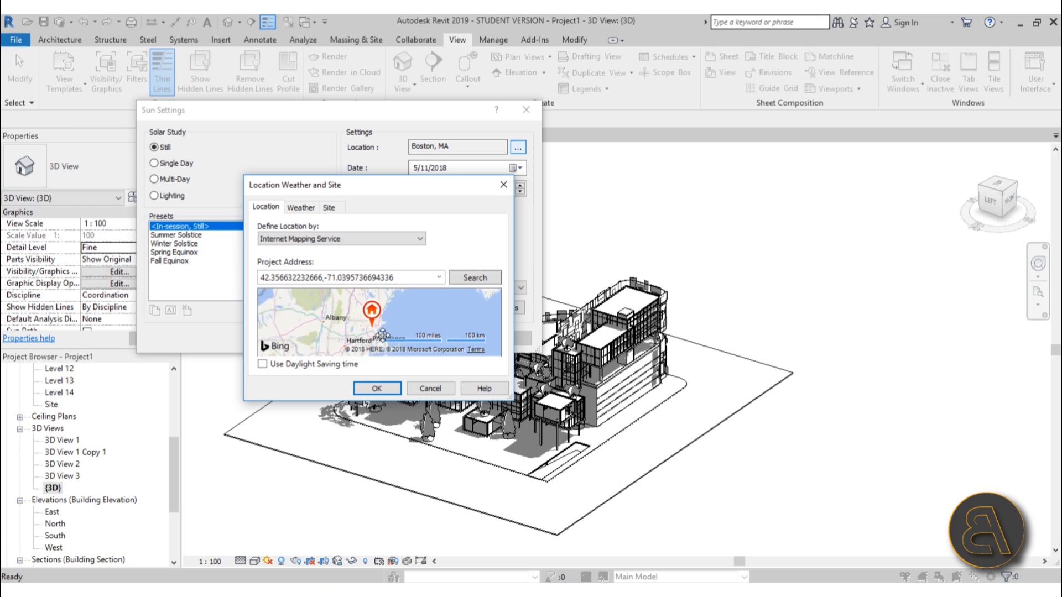
{"action": "left_click_drag", "start_coordinate": [339, 321], "coordinate": [440, 318]}
{"action": "scroll", "coordinate": [325, 315], "scroll_direction": "down", "scroll_amount": 1}
{"action": "scroll", "coordinate": [386, 324], "scroll_direction": "up", "scroll_amount": 1}
{"action": "scroll", "coordinate": [364, 312], "scroll_direction": "up", "scroll_amount": 2}
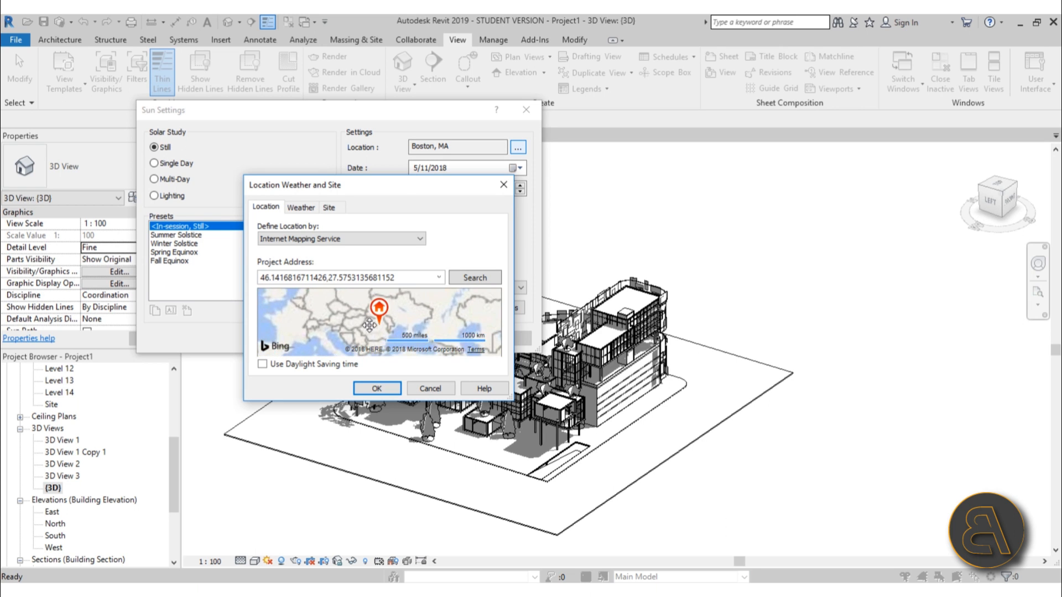
Move the project location marker to central France, at about 46.08, 3.93, and accept the location and sun settings
{"action": "scroll", "coordinate": [387, 312], "scroll_direction": "down", "scroll_amount": 1}
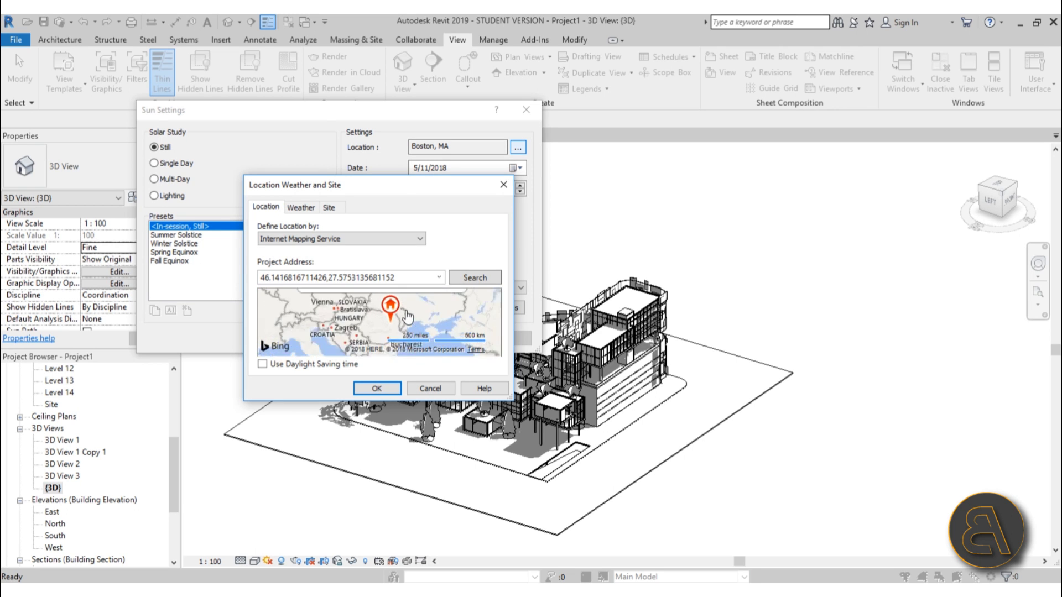
{"action": "left_click_drag", "start_coordinate": [387, 311], "coordinate": [313, 328]}
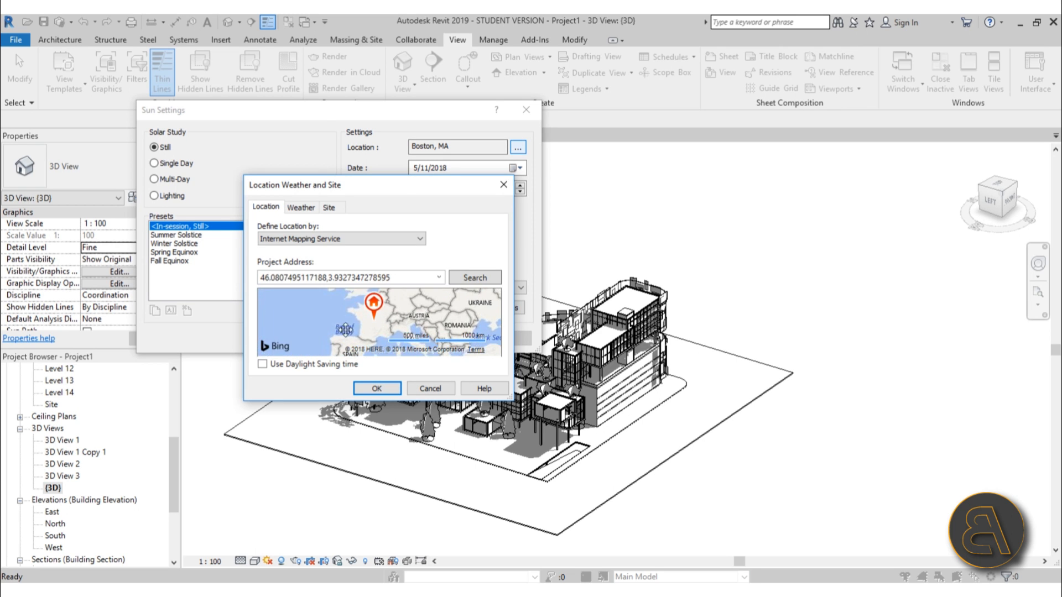
{"action": "scroll", "coordinate": [298, 309], "scroll_direction": "up", "scroll_amount": 2}
{"action": "scroll", "coordinate": [290, 285], "scroll_direction": "down", "scroll_amount": 1}
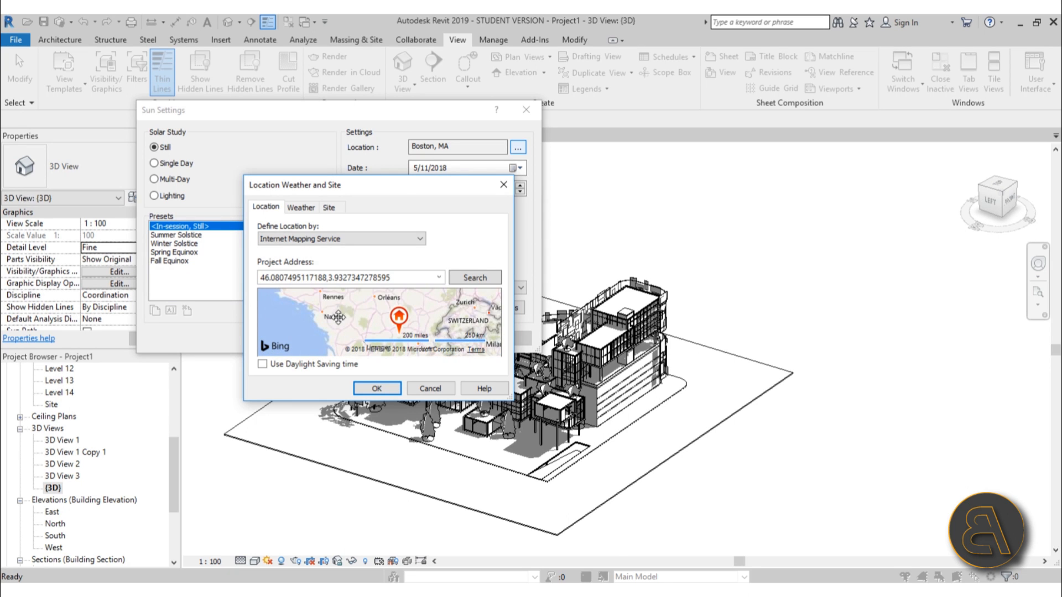
{"action": "left_click", "coordinate": [378, 389]}
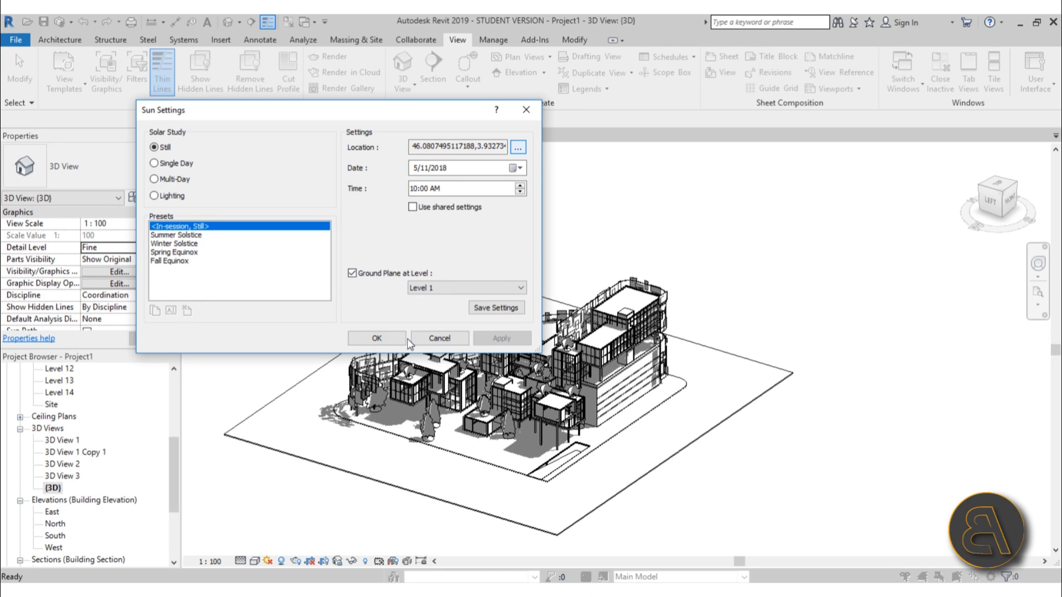
{"action": "left_click", "coordinate": [391, 347]}
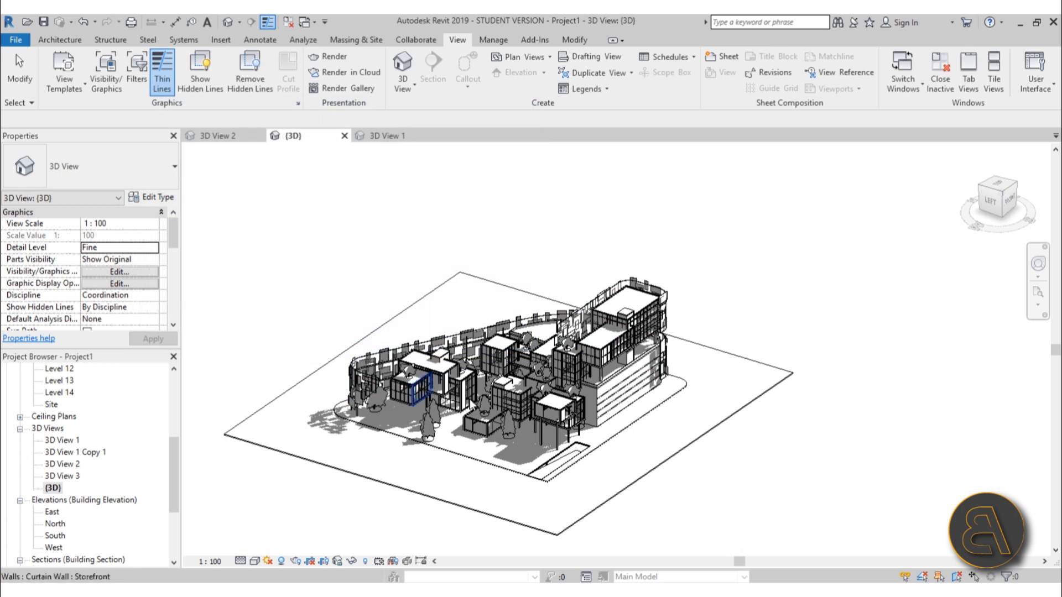
Turn on the sun path in the {3D} view and bring the whole sun path into view
{"action": "left_click", "coordinate": [268, 561]}
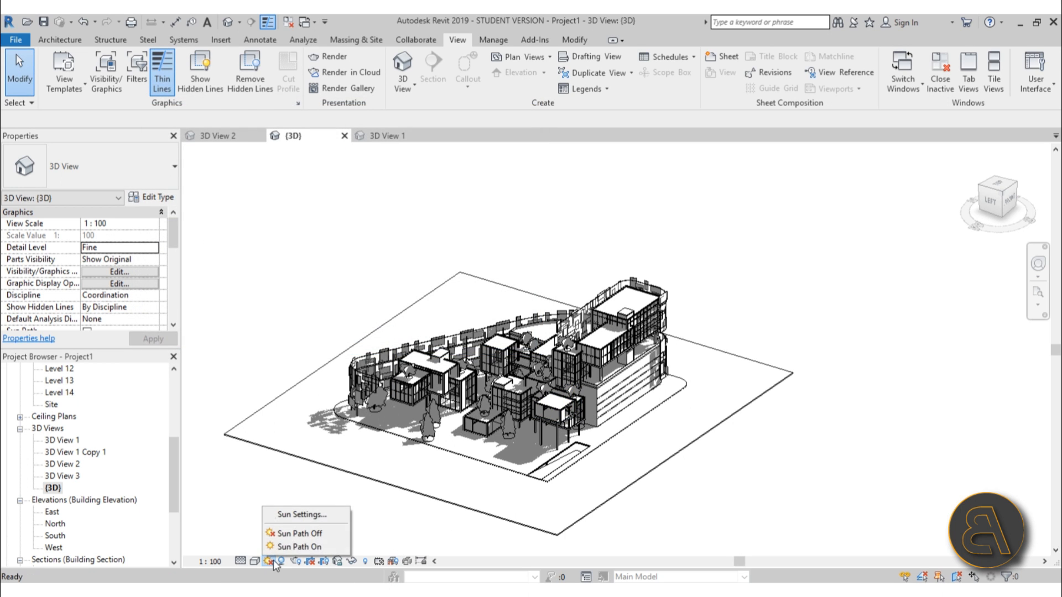
{"action": "left_click", "coordinate": [281, 555]}
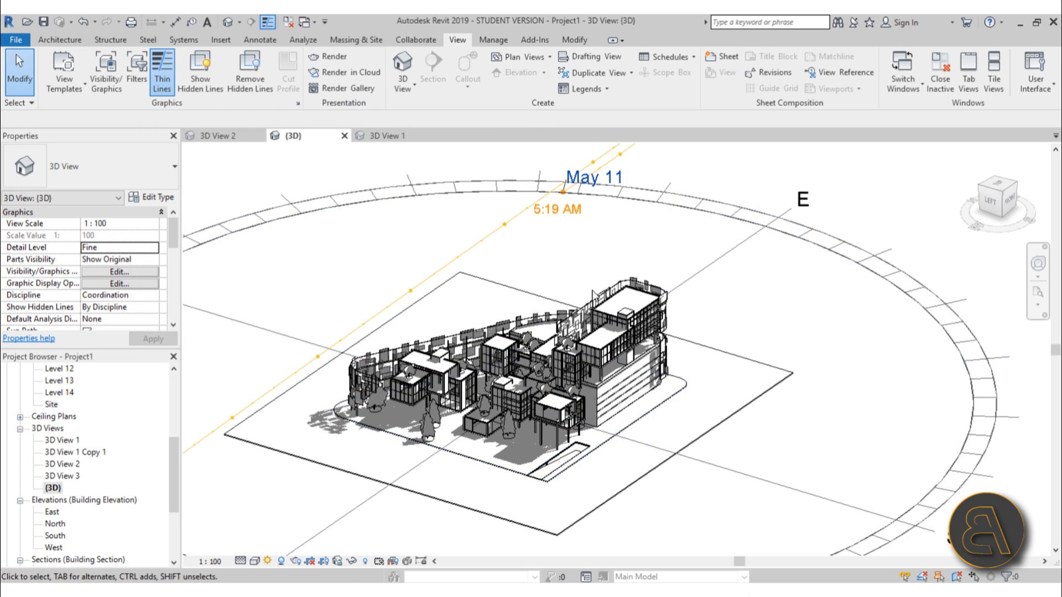
{"action": "scroll", "coordinate": [553, 364], "scroll_direction": "down", "scroll_amount": 3}
{"action": "middle_click_drag", "start_coordinate": [665, 362], "coordinate": [650, 210], "text": "shift"}
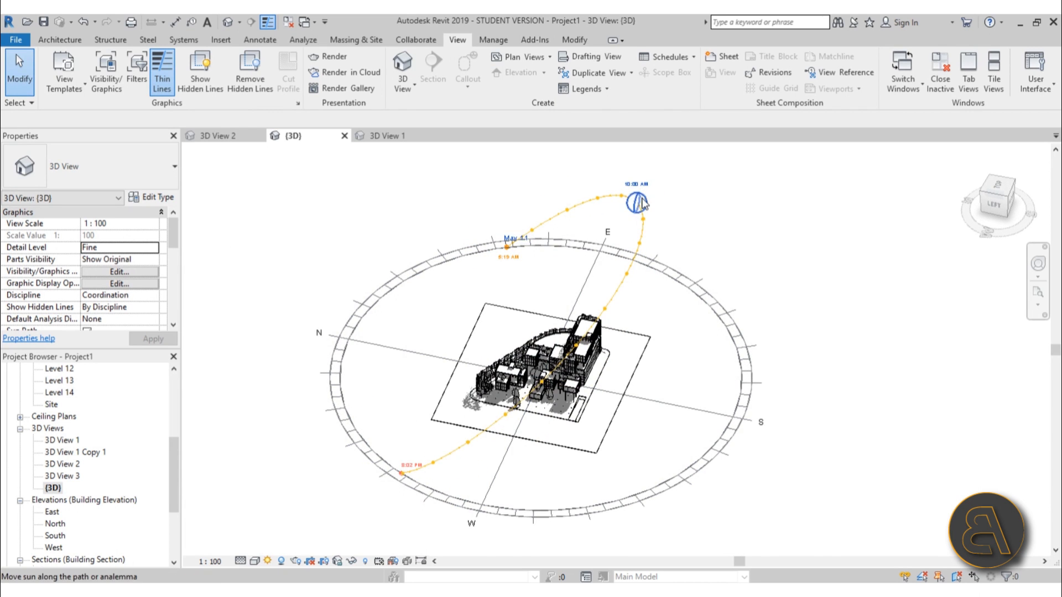
{"action": "scroll", "coordinate": [644, 204], "scroll_direction": "up", "scroll_amount": 4}
{"action": "scroll", "coordinate": [642, 205], "scroll_direction": "down", "scroll_amount": 4}
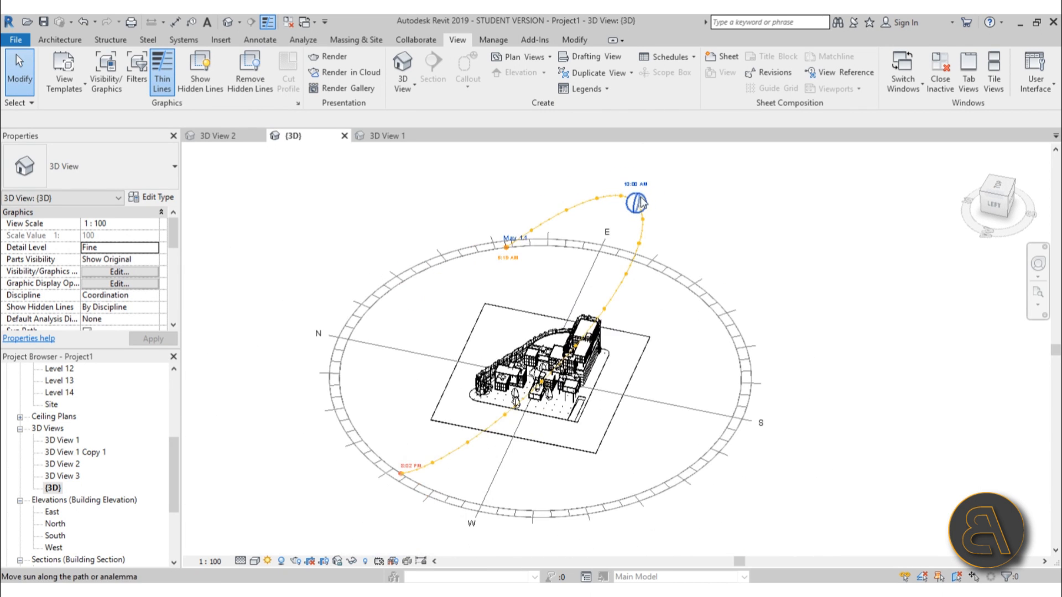
Move the sun along its path and between dates to July 14 at 2:15 PM
{"action": "left_click_drag", "start_coordinate": [651, 217], "coordinate": [679, 255]}
{"action": "middle_click_drag", "start_coordinate": [679, 256], "coordinate": [719, 323], "text": "shift"}
{"action": "mouse_move", "coordinate": [720, 322]}
{"action": "left_mouse_down"}
{"action": "mouse_move", "coordinate": [656, 340]}
{"action": "mouse_move", "coordinate": [679, 390]}
{"action": "mouse_move", "coordinate": [600, 364]}
{"action": "mouse_move", "coordinate": [492, 410]}
{"action": "mouse_move", "coordinate": [594, 309]}
{"action": "mouse_move", "coordinate": [582, 303]}
{"action": "mouse_move", "coordinate": [500, 339]}
{"action": "mouse_move", "coordinate": [506, 330]}
{"action": "mouse_move", "coordinate": [465, 336]}
{"action": "mouse_move", "coordinate": [529, 307]}
{"action": "left_mouse_up"}
{"action": "middle_click_drag", "start_coordinate": [547, 389], "coordinate": [740, 381], "text": "shift"}
{"action": "scroll", "coordinate": [653, 222], "scroll_direction": "up", "scroll_amount": 1}
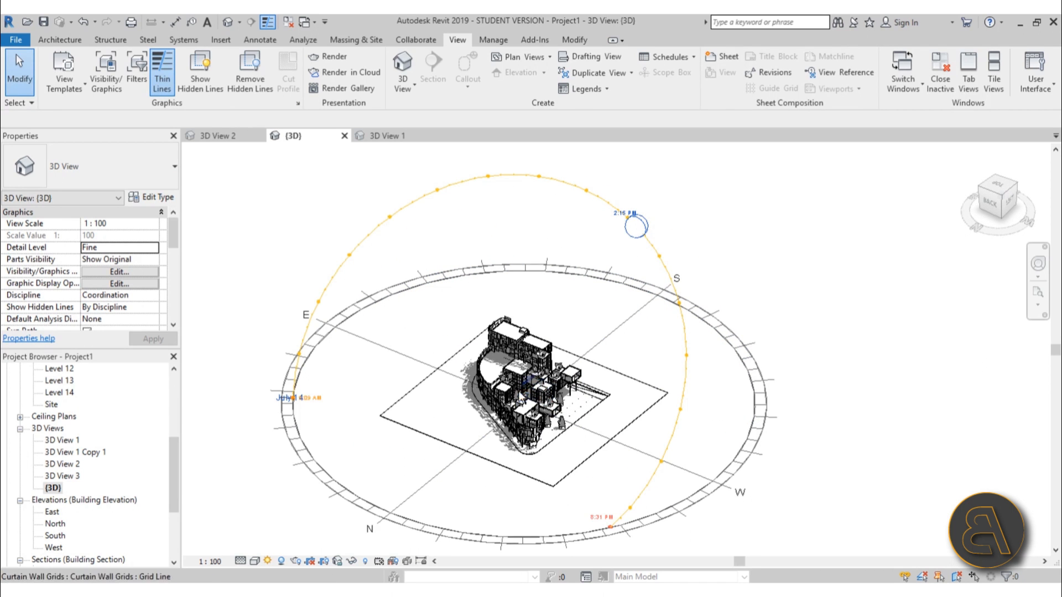
Move the sun to November 24 at 10:00 AM
{"action": "left_click_drag", "start_coordinate": [644, 242], "coordinate": [519, 225]}
{"action": "middle_click_drag", "start_coordinate": [648, 413], "coordinate": [555, 443], "text": "shift"}
{"action": "scroll", "coordinate": [456, 275], "scroll_direction": "down", "scroll_amount": 3}
{"action": "middle_click_drag", "start_coordinate": [515, 379], "coordinate": [486, 373], "text": "shift"}
{"action": "scroll", "coordinate": [455, 360], "scroll_direction": "up", "scroll_amount": 3}
{"action": "middle_click_drag", "start_coordinate": [491, 442], "coordinate": [631, 246], "text": "shift"}
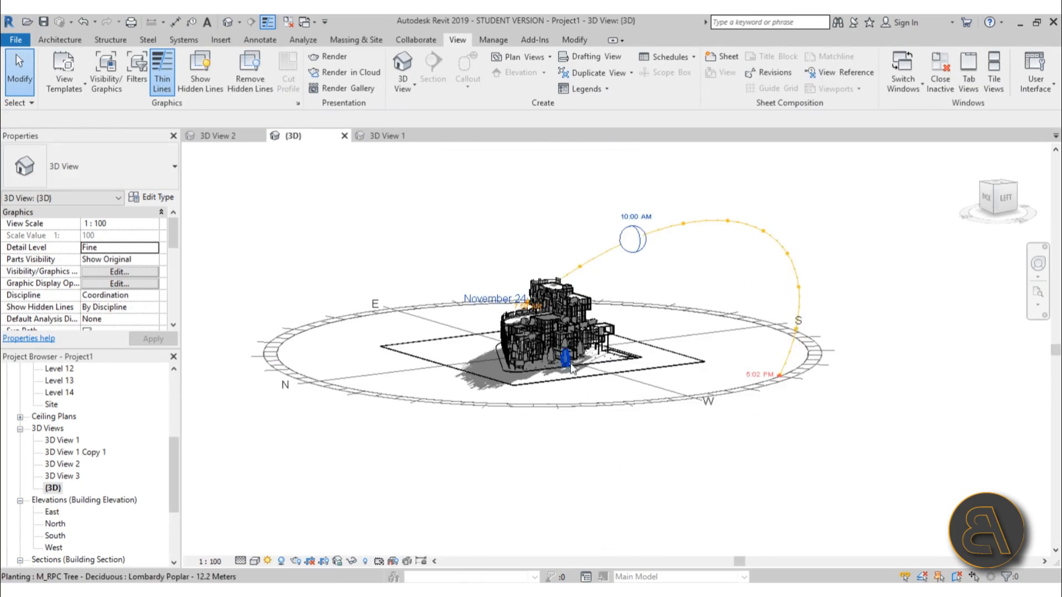
Examine the shadows cast on the panelled facade from the building's right and back sides
{"action": "scroll", "coordinate": [567, 361], "scroll_direction": "up", "scroll_amount": 3}
{"action": "middle_click_drag", "start_coordinate": [428, 376], "coordinate": [525, 326], "text": "shift"}
{"action": "scroll", "coordinate": [332, 246], "scroll_direction": "up", "scroll_amount": 3}
{"action": "middle_click_drag", "start_coordinate": [344, 271], "coordinate": [348, 218], "text": "shift"}
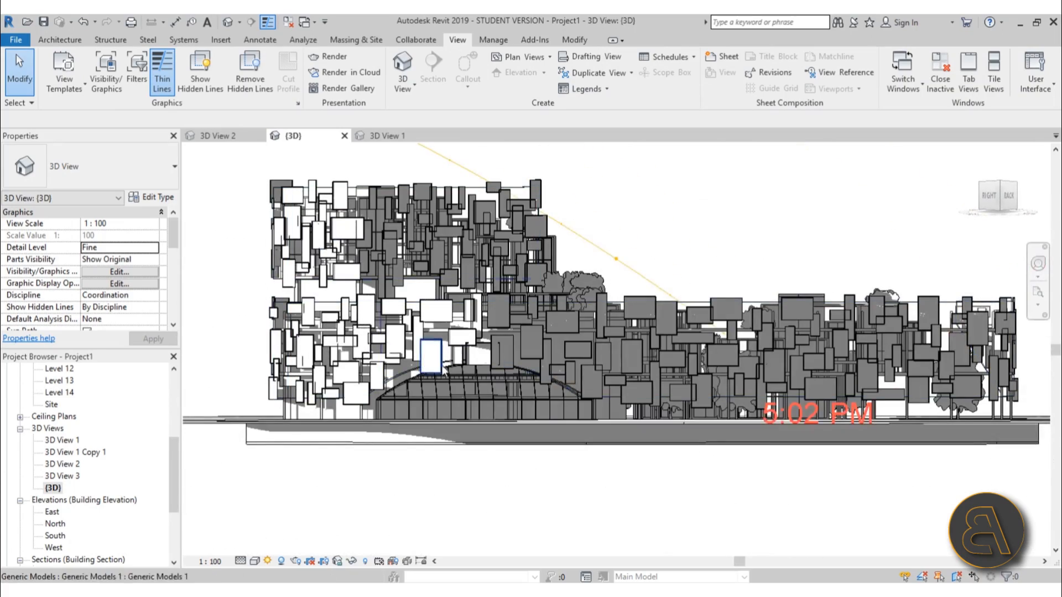
{"action": "middle_click_drag", "start_coordinate": [689, 197], "coordinate": [720, 246], "text": "shift"}
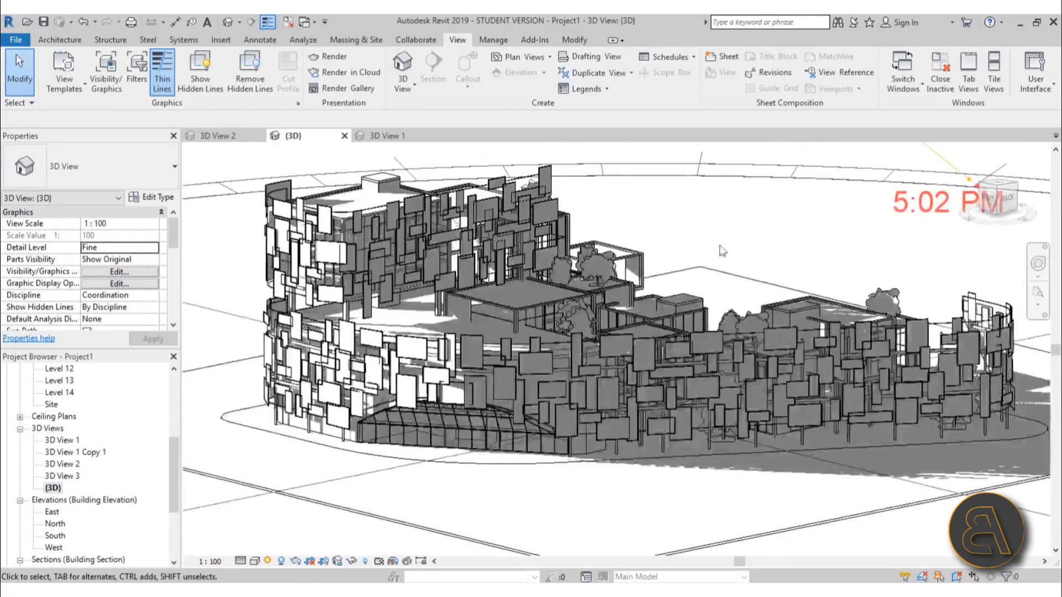
Move the sun to a June date, keeping the time at 10:00 AM
{"action": "scroll", "coordinate": [611, 227], "scroll_direction": "down", "scroll_amount": 3}
{"action": "middle_click_drag", "start_coordinate": [682, 285], "coordinate": [550, 536], "text": "shift"}
{"action": "scroll", "coordinate": [618, 418], "scroll_direction": "down", "scroll_amount": 2}
{"action": "scroll", "coordinate": [544, 379], "scroll_direction": "down", "scroll_amount": 1}
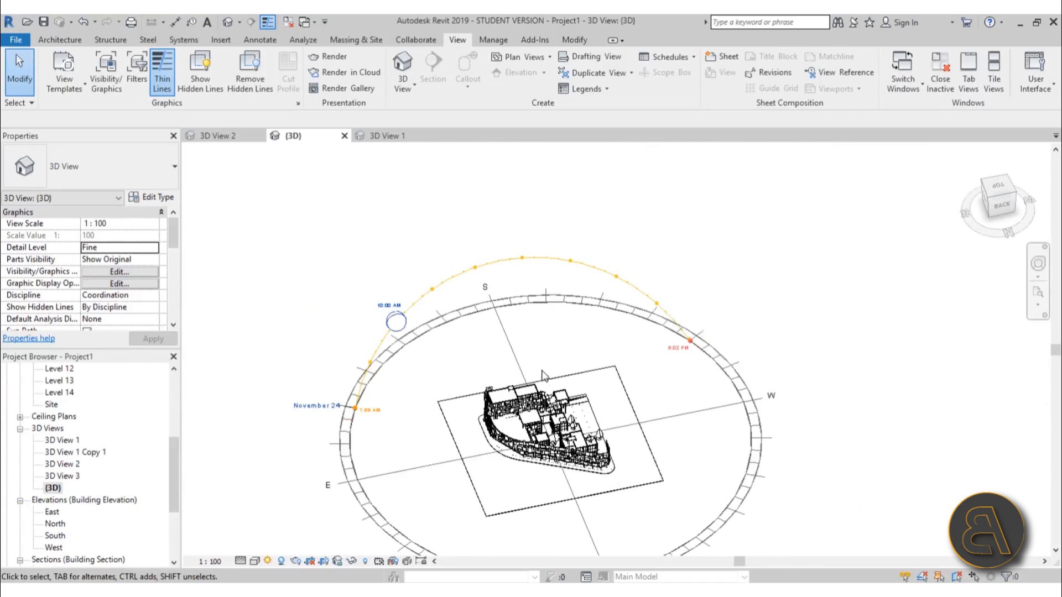
{"action": "left_click_drag", "start_coordinate": [396, 320], "coordinate": [420, 320]}
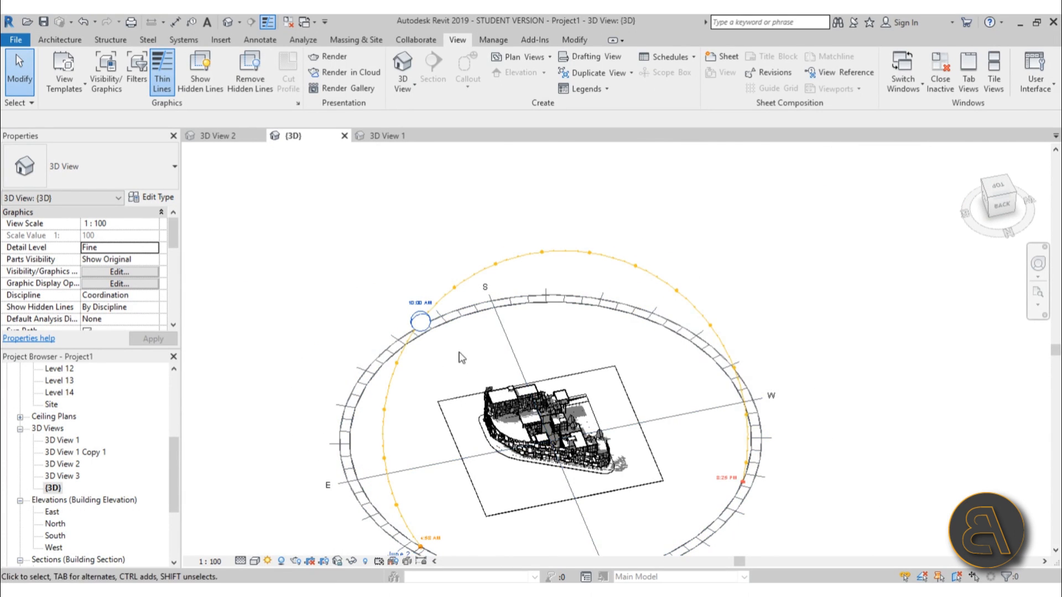
Turn off the sun path display in the default {3D} view
{"action": "left_click", "coordinate": [267, 561]}
{"action": "left_click", "coordinate": [298, 533]}
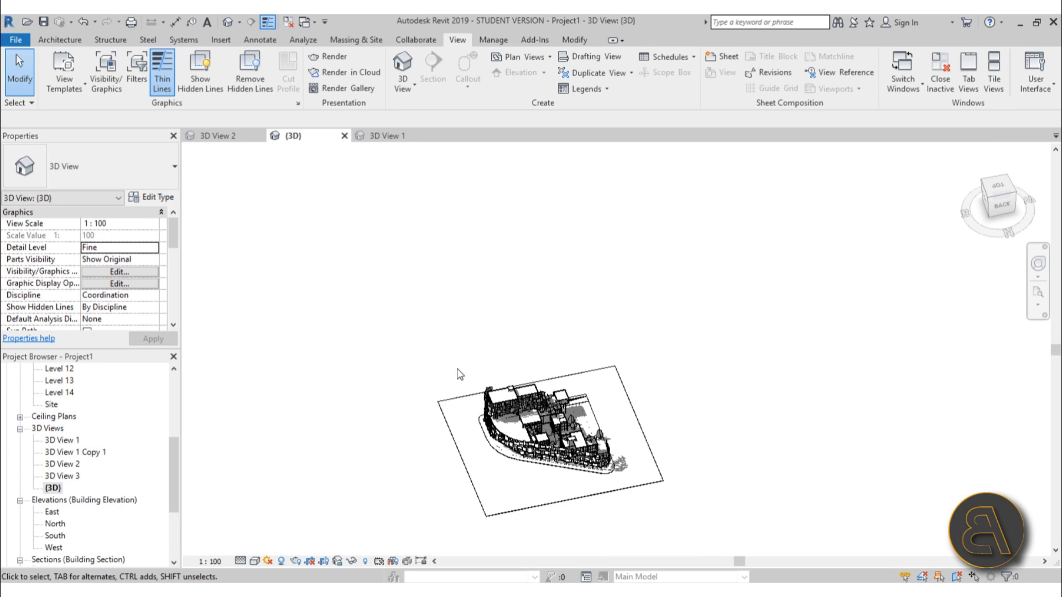
{"action": "scroll", "coordinate": [609, 464], "scroll_direction": "up", "scroll_amount": 3}
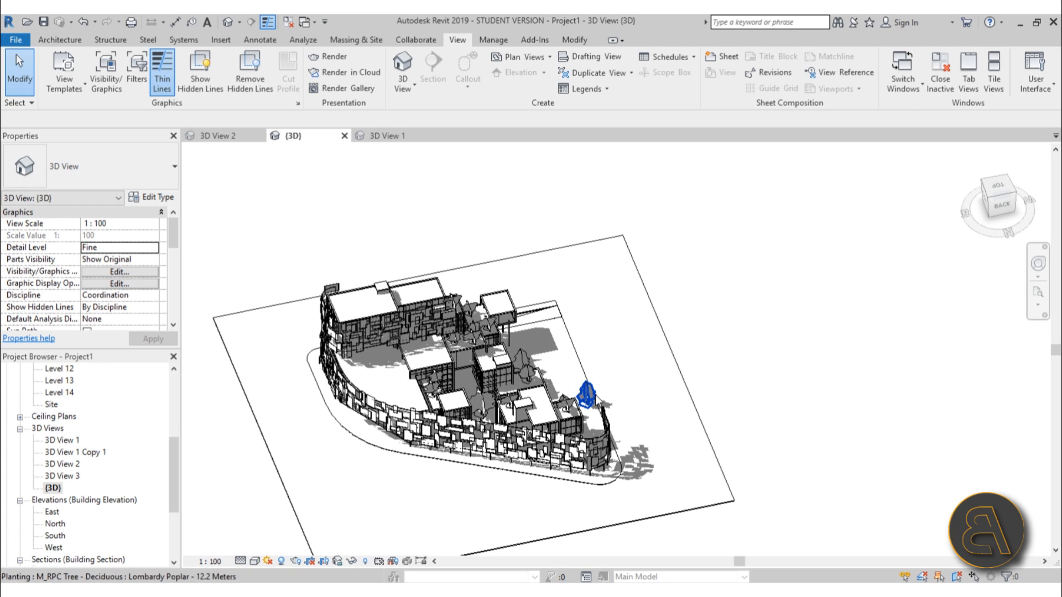
{"action": "middle_click_drag", "start_coordinate": [577, 446], "coordinate": [588, 433]}
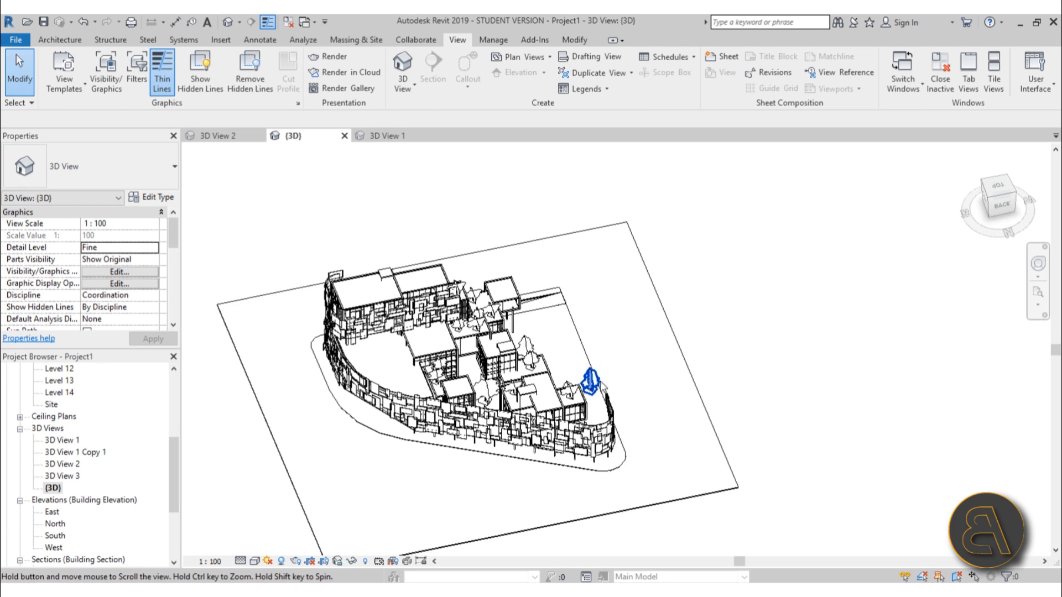
Open the 3D View 1 perspective and set its visual style to Hidden Line
{"action": "double_click", "coordinate": [62, 441]}
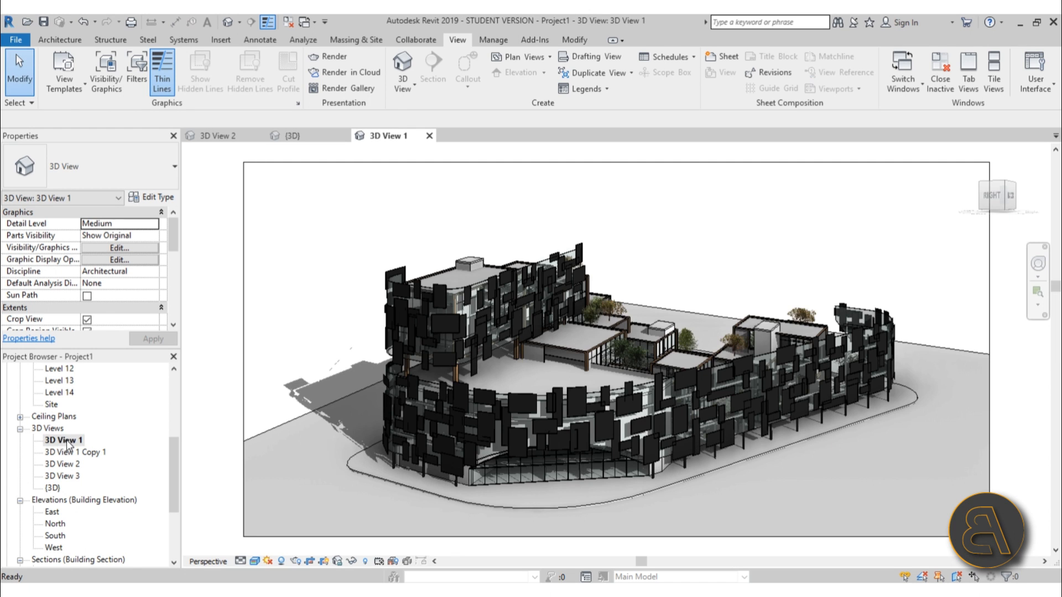
{"action": "left_click", "coordinate": [542, 396]}
{"action": "middle_click_drag", "start_coordinate": [602, 399], "coordinate": [596, 365], "text": "shift"}
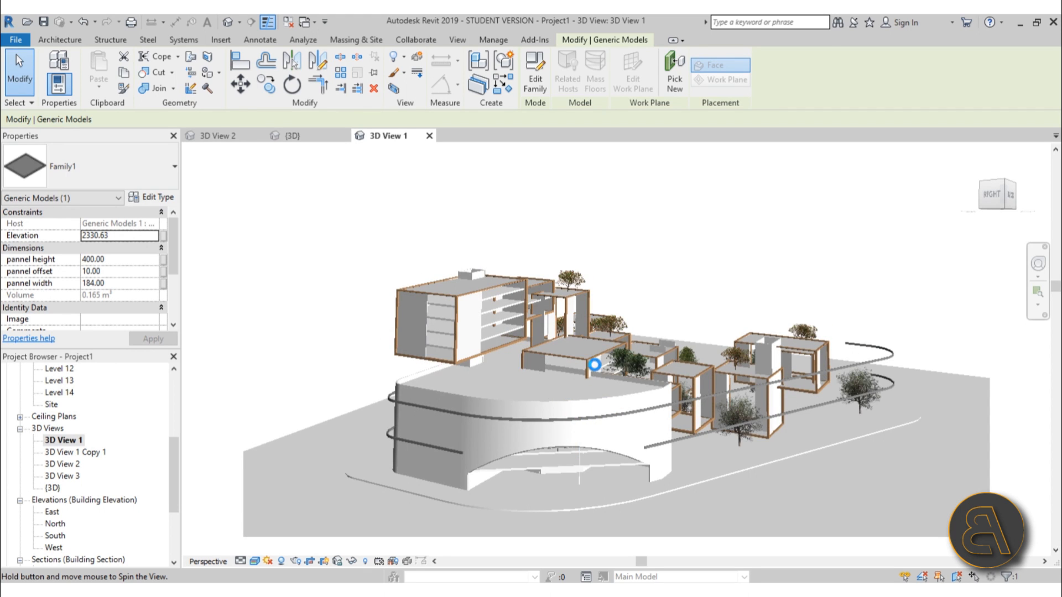
{"action": "left_click", "coordinate": [663, 275]}
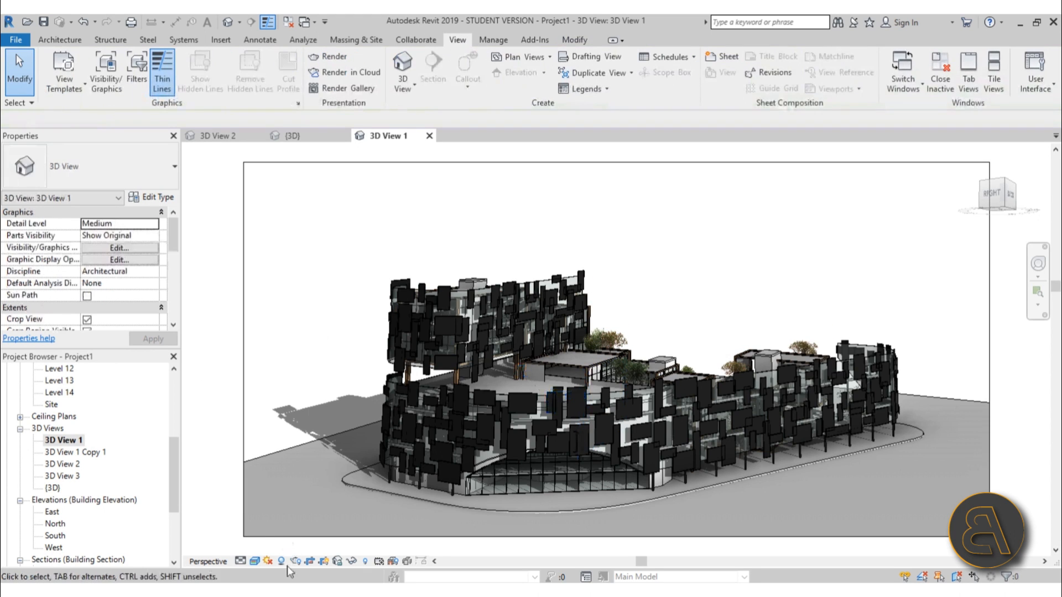
{"action": "left_click", "coordinate": [255, 561]}
{"action": "left_click", "coordinate": [277, 494]}
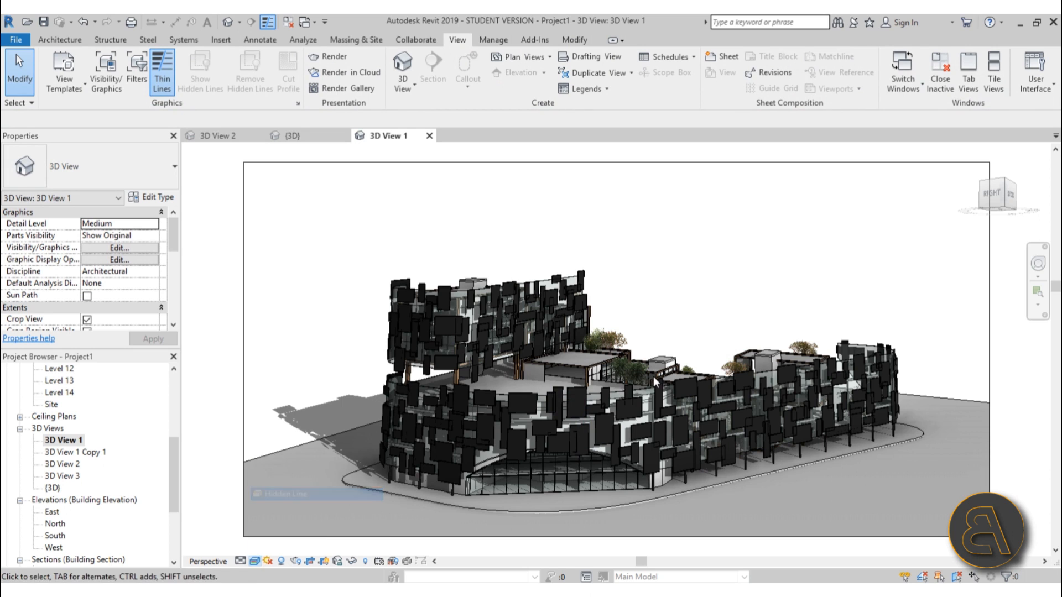
Reorient the 3D View 1 camera to a low view of the panelled facade with the arched entrance, leaving nothing selected
{"action": "left_click", "coordinate": [579, 441]}
{"action": "mouse_move", "coordinate": [594, 448]}
{"action": "middle_mouse_down", "text": "shift"}
{"action": "mouse_move", "coordinate": [595, 386]}
{"action": "mouse_move", "coordinate": [611, 356]}
{"action": "middle_mouse_up", "text": "shift"}
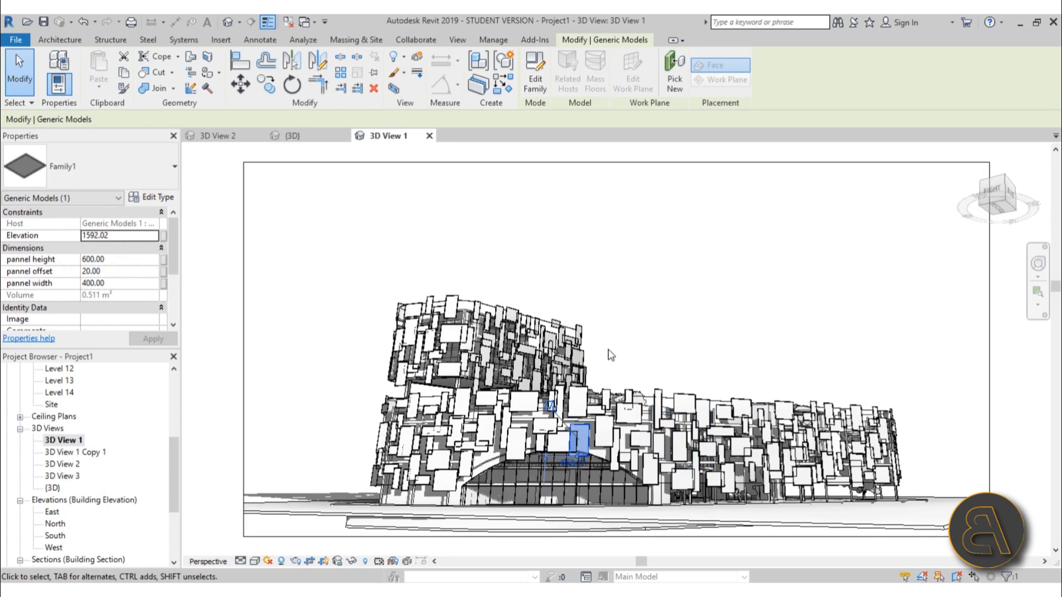
{"action": "left_click", "coordinate": [1036, 266]}
{"action": "left_click_drag", "start_coordinate": [560, 359], "coordinate": [585, 347]}
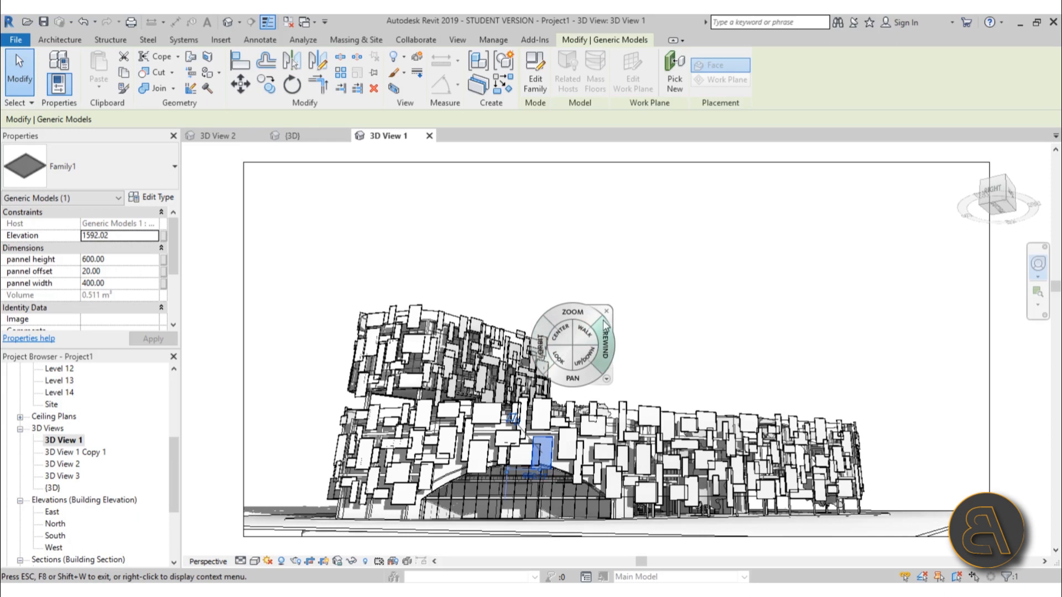
{"action": "left_click", "coordinate": [605, 312]}
{"action": "scroll", "coordinate": [563, 386], "scroll_direction": "up", "scroll_amount": 2}
{"action": "middle_click_drag", "start_coordinate": [566, 387], "coordinate": [584, 357]}
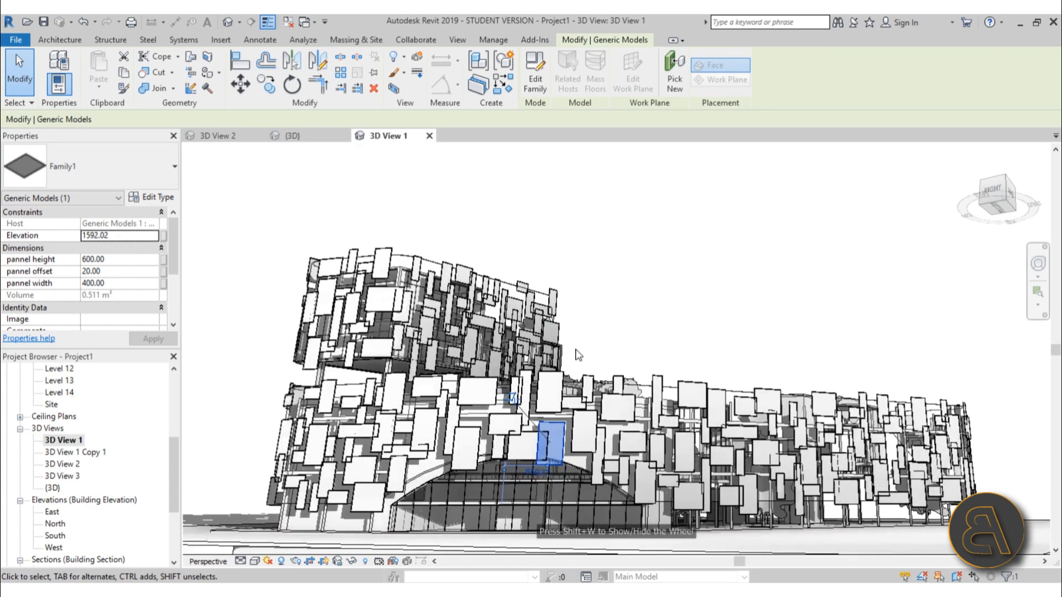
{"action": "scroll", "coordinate": [585, 356], "scroll_direction": "down", "scroll_amount": 3}
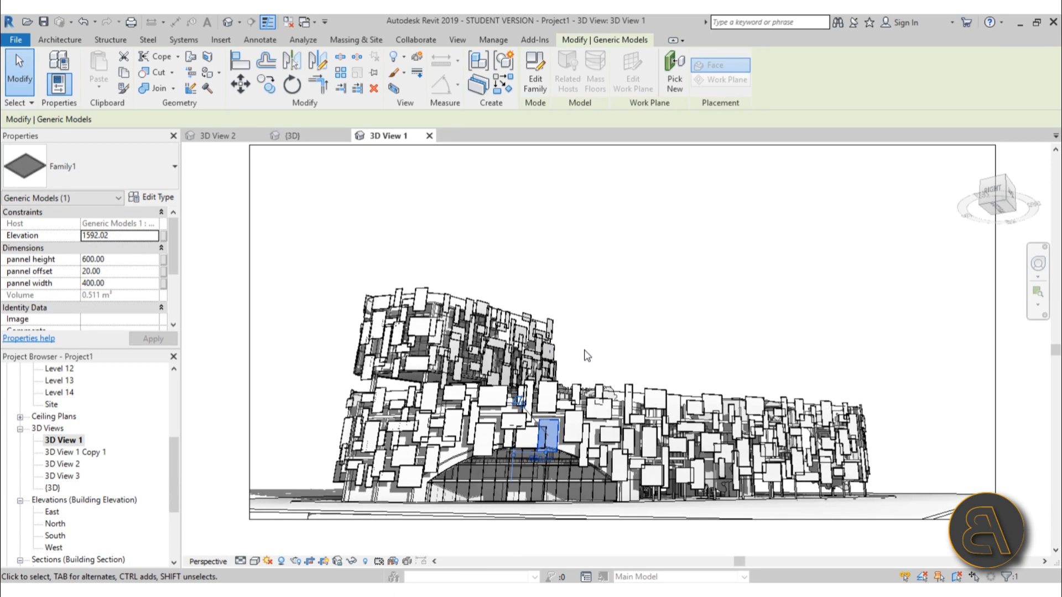
{"action": "left_click", "coordinate": [575, 319]}
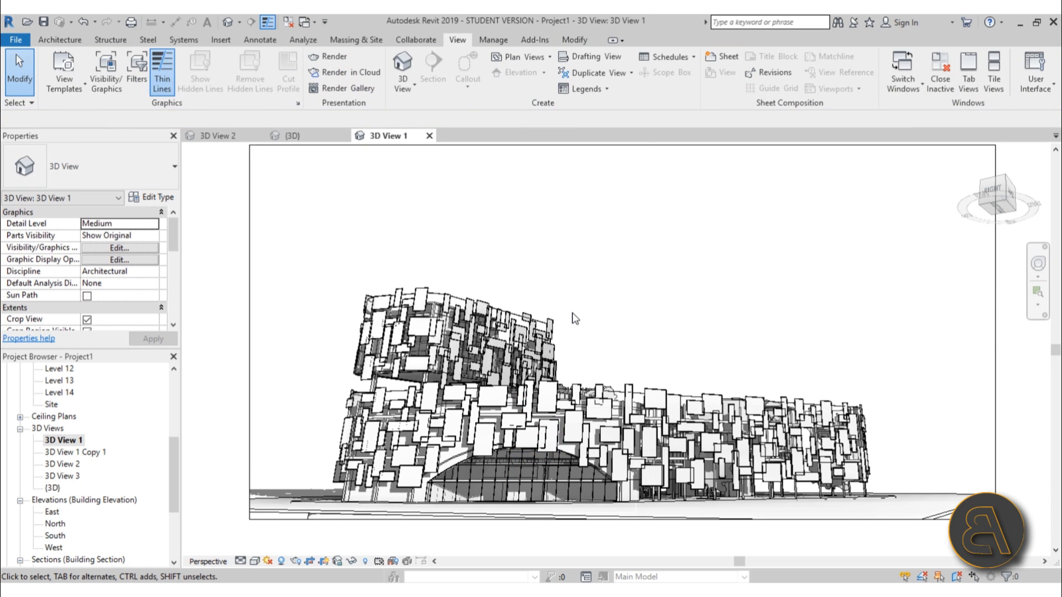
Open the Rendering settings for 3D View 1 and set the background style to Color with pink RGB 255-000-128
{"action": "key", "text": "r"}
{"action": "key", "text": "r"}
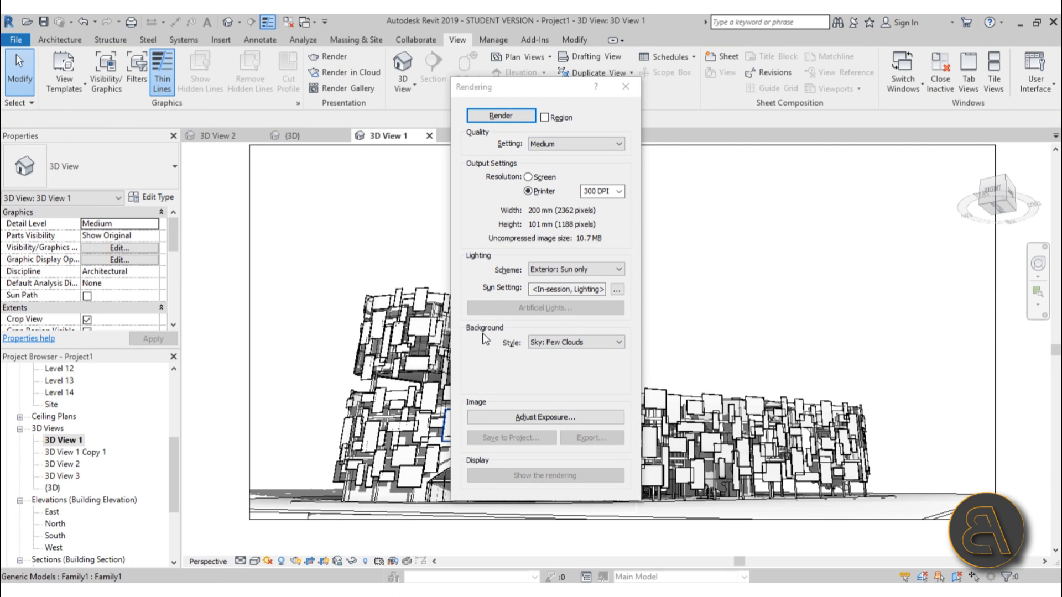
{"action": "left_click", "coordinate": [565, 345]}
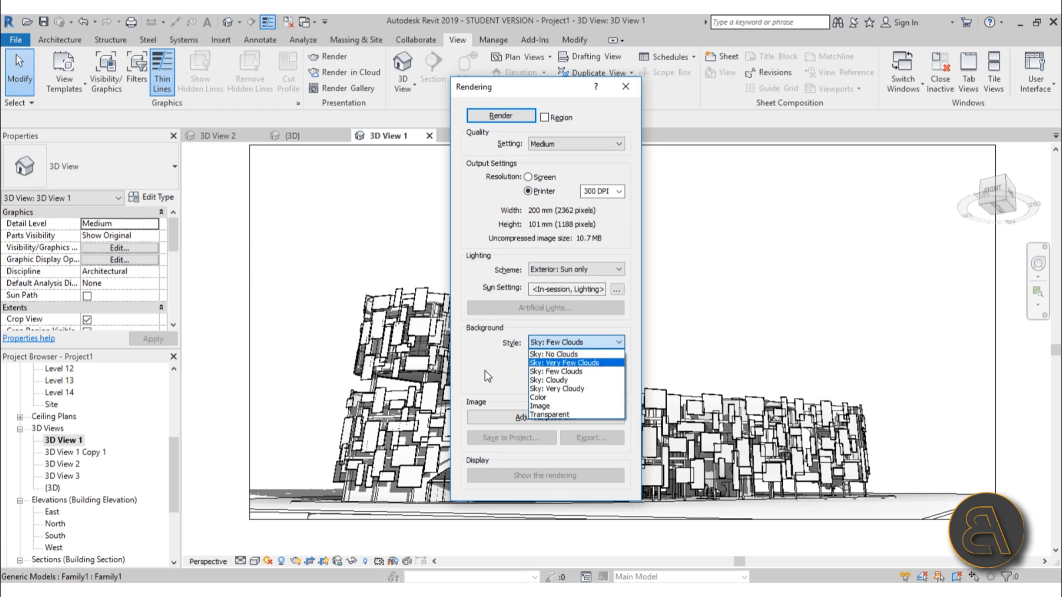
{"action": "left_click", "coordinate": [544, 398]}
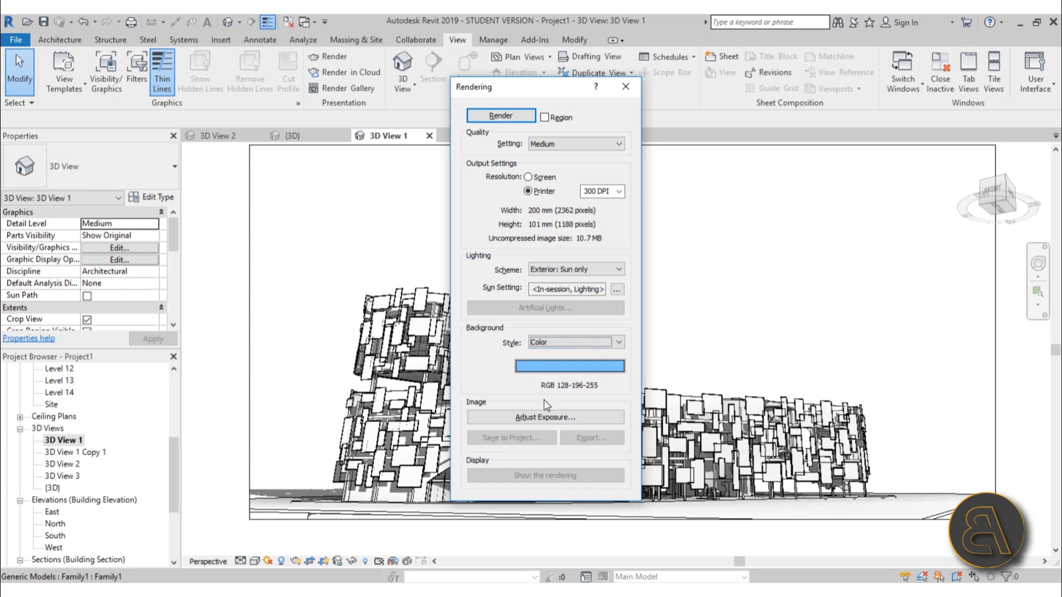
{"action": "left_click", "coordinate": [542, 355]}
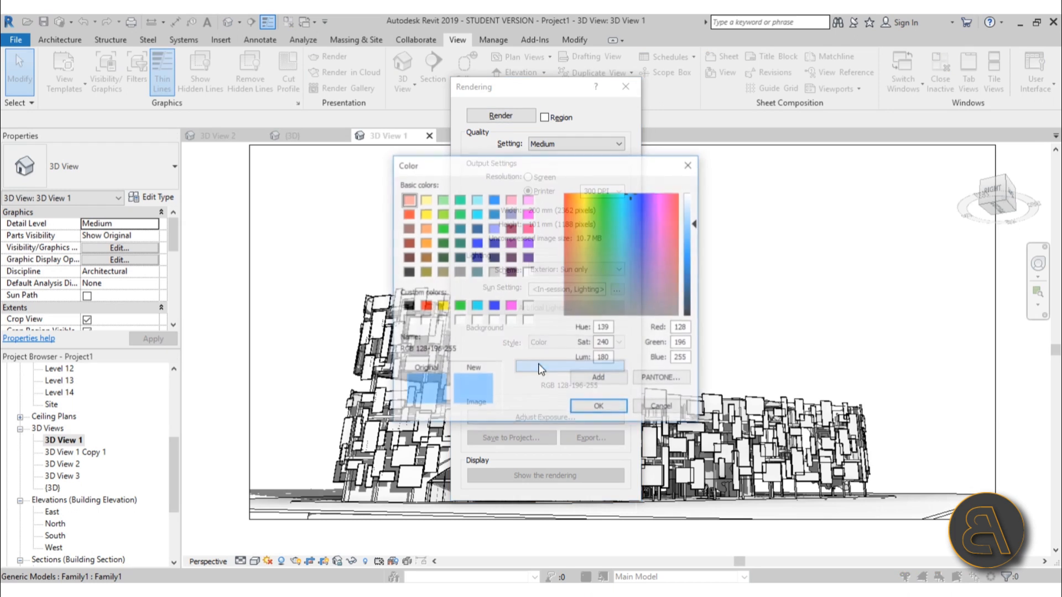
{"action": "left_click", "coordinate": [528, 227]}
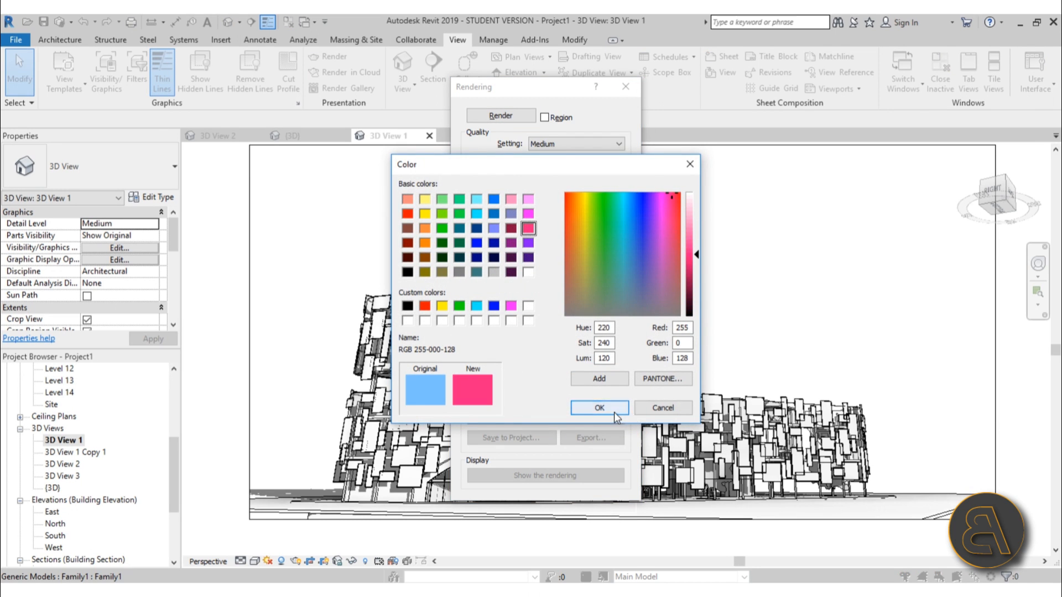
{"action": "left_click", "coordinate": [599, 408]}
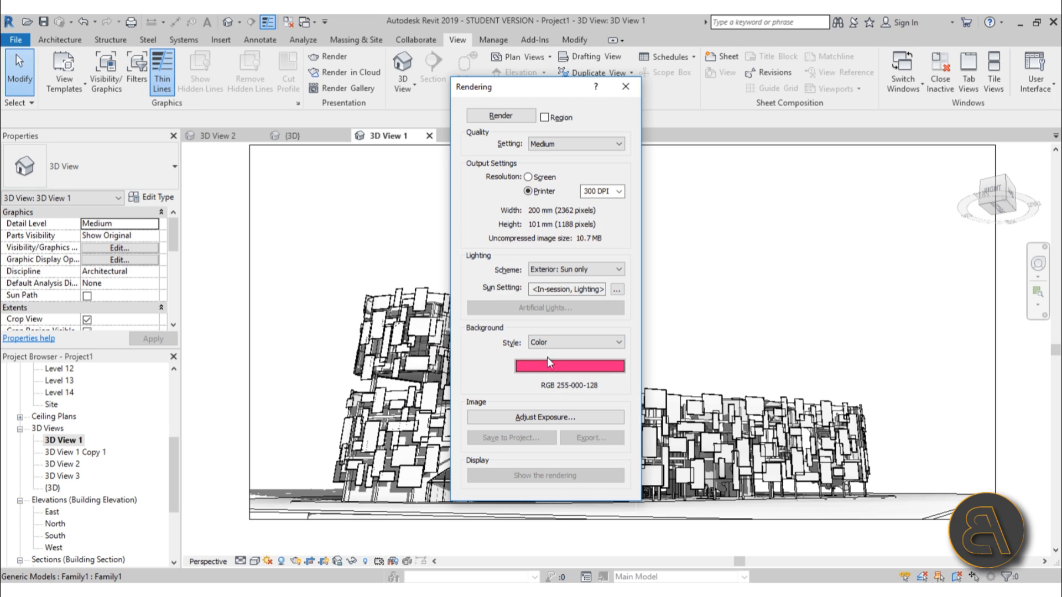
Try the Transparent background style, and switch the rendering background to Image without choosing an image file
{"action": "left_click", "coordinate": [553, 343]}
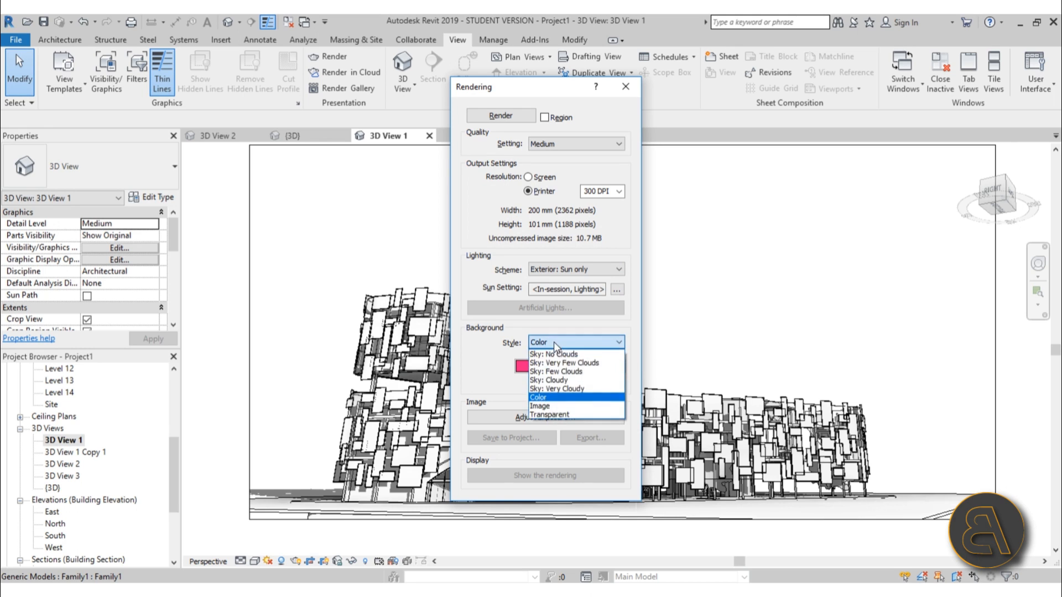
{"action": "left_click", "coordinate": [569, 414]}
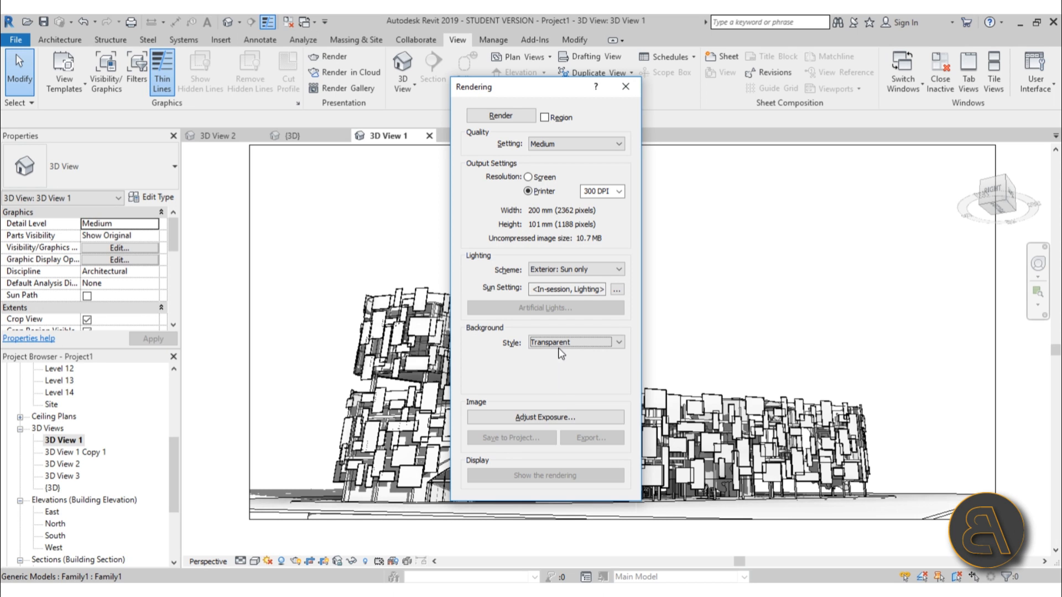
{"action": "left_click", "coordinate": [559, 347]}
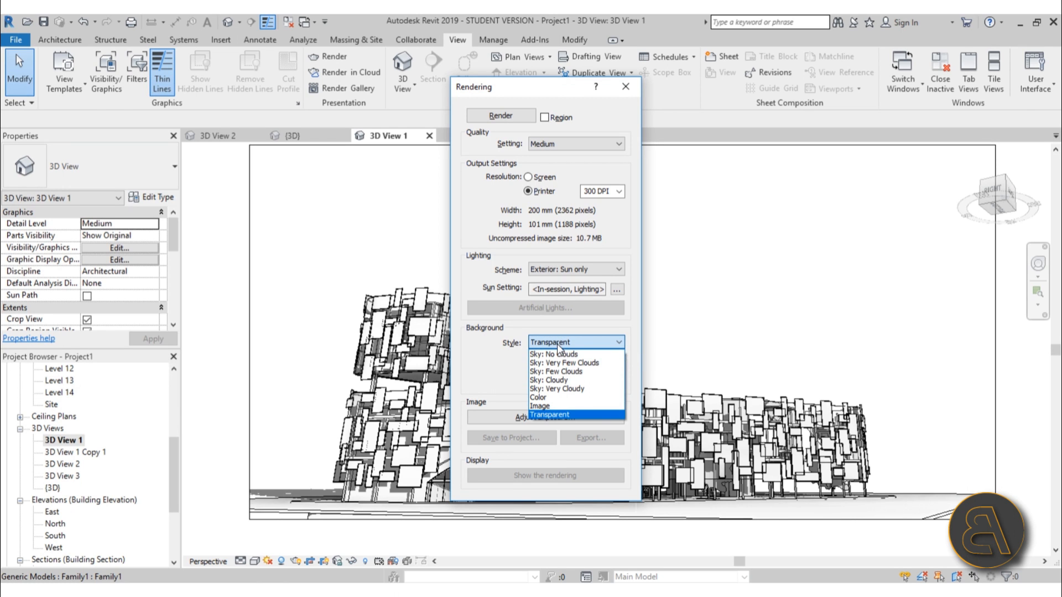
{"action": "left_click", "coordinate": [550, 405]}
{"action": "left_click", "coordinate": [547, 412]}
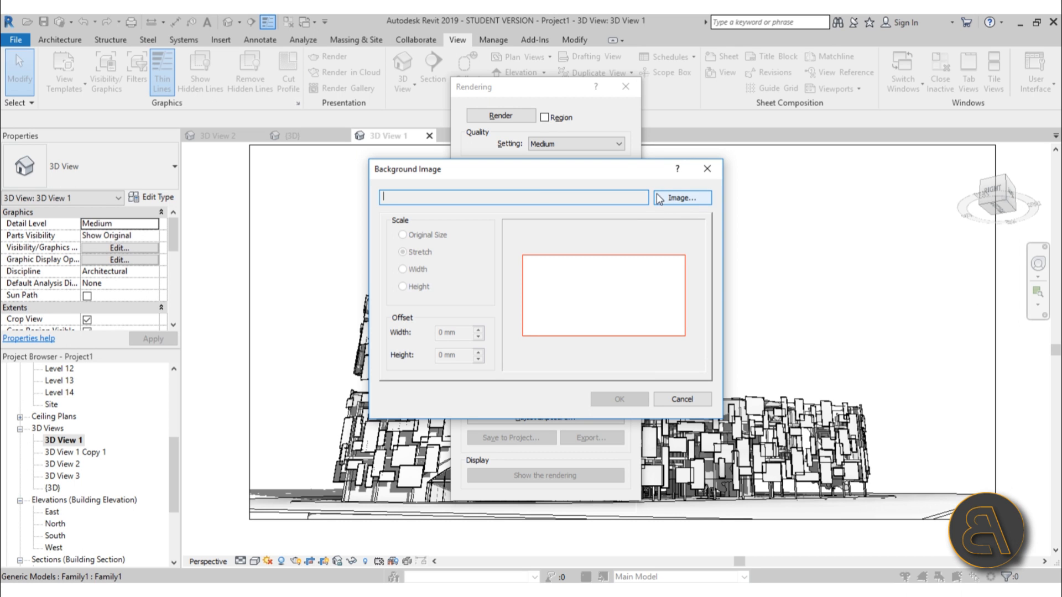
{"action": "left_click", "coordinate": [669, 398]}
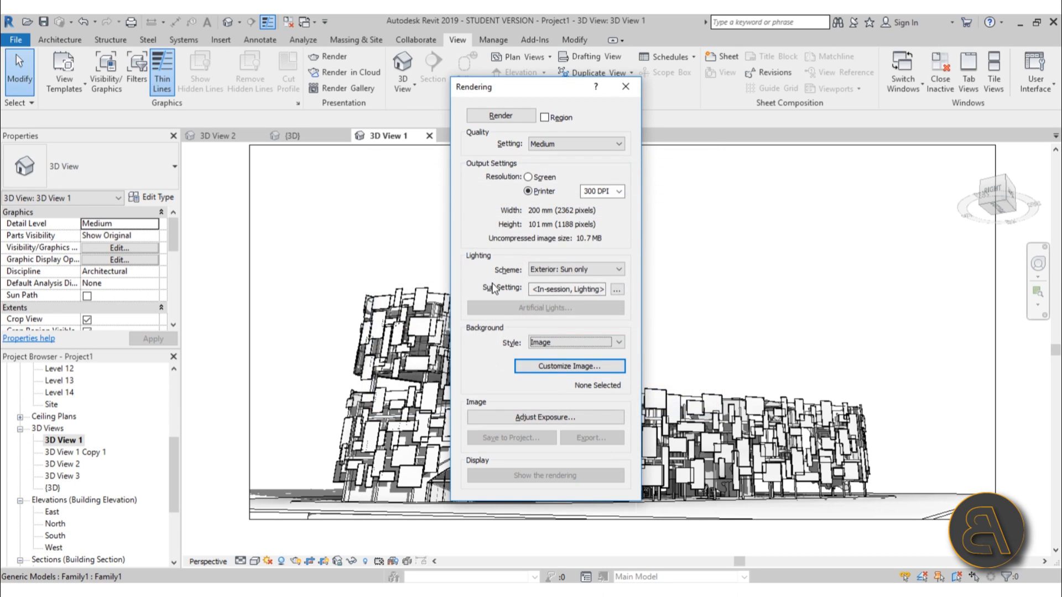